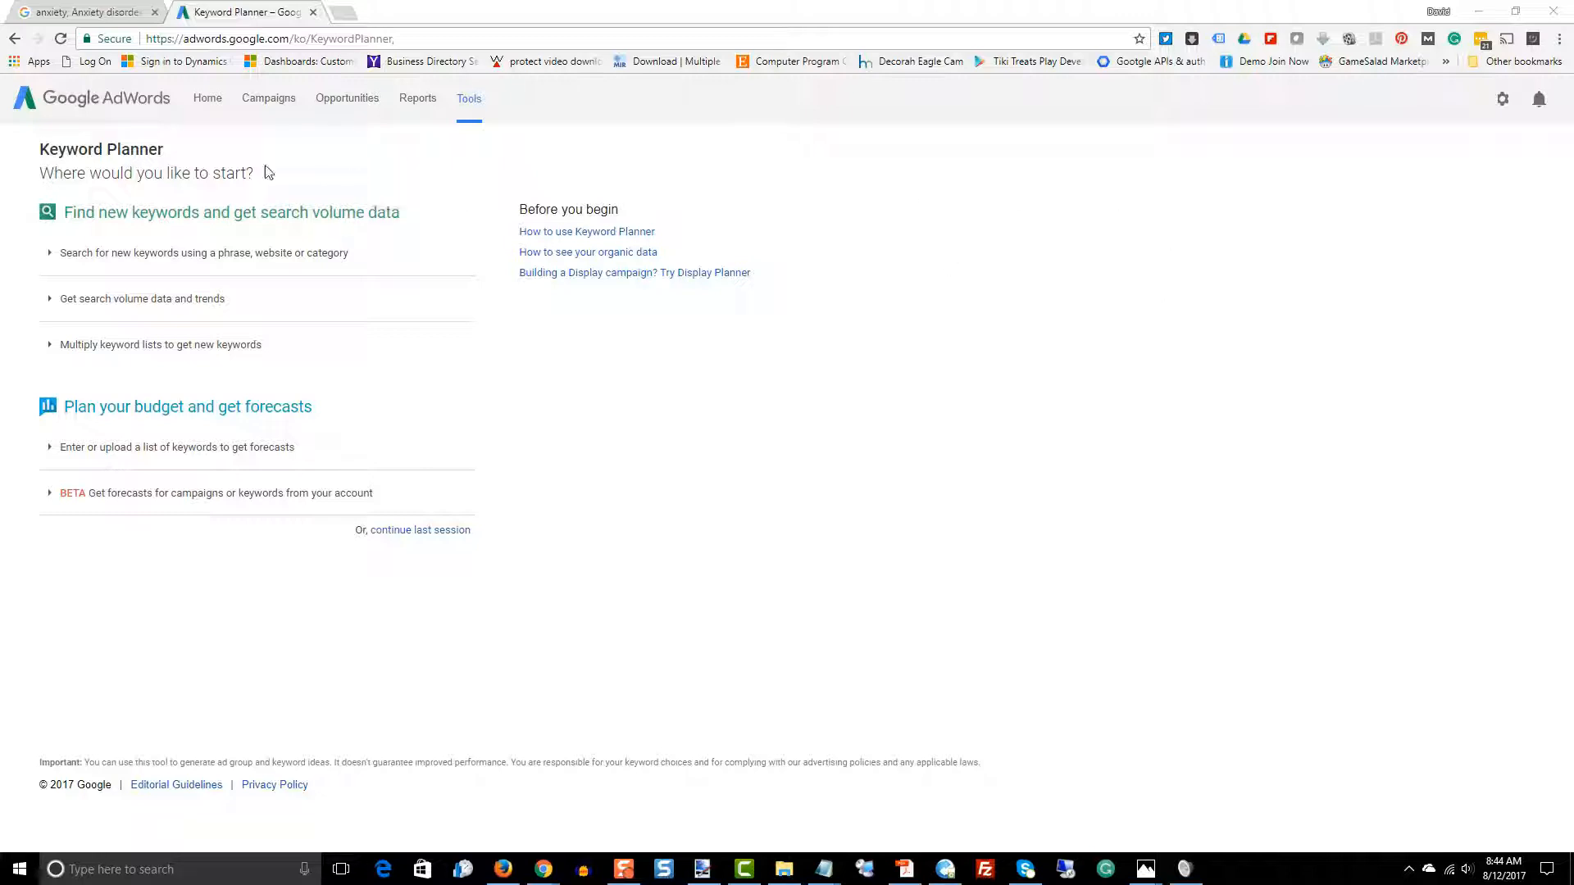
Open the form for finding new keywords by phrase, website or category and check its product category list.
click(191, 254)
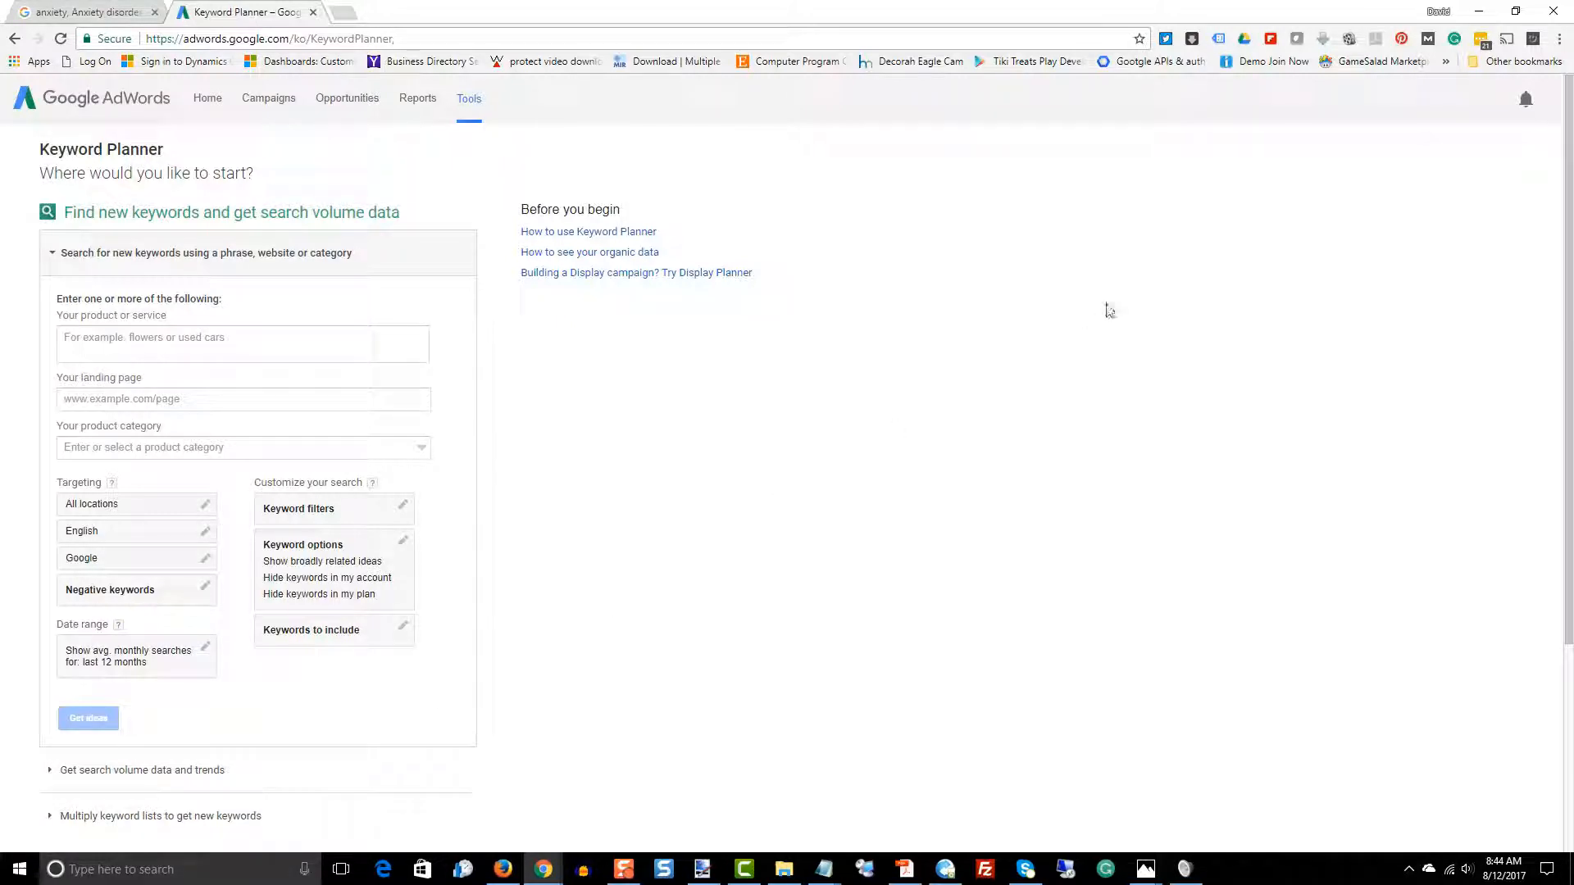
click(217, 338)
click(426, 448)
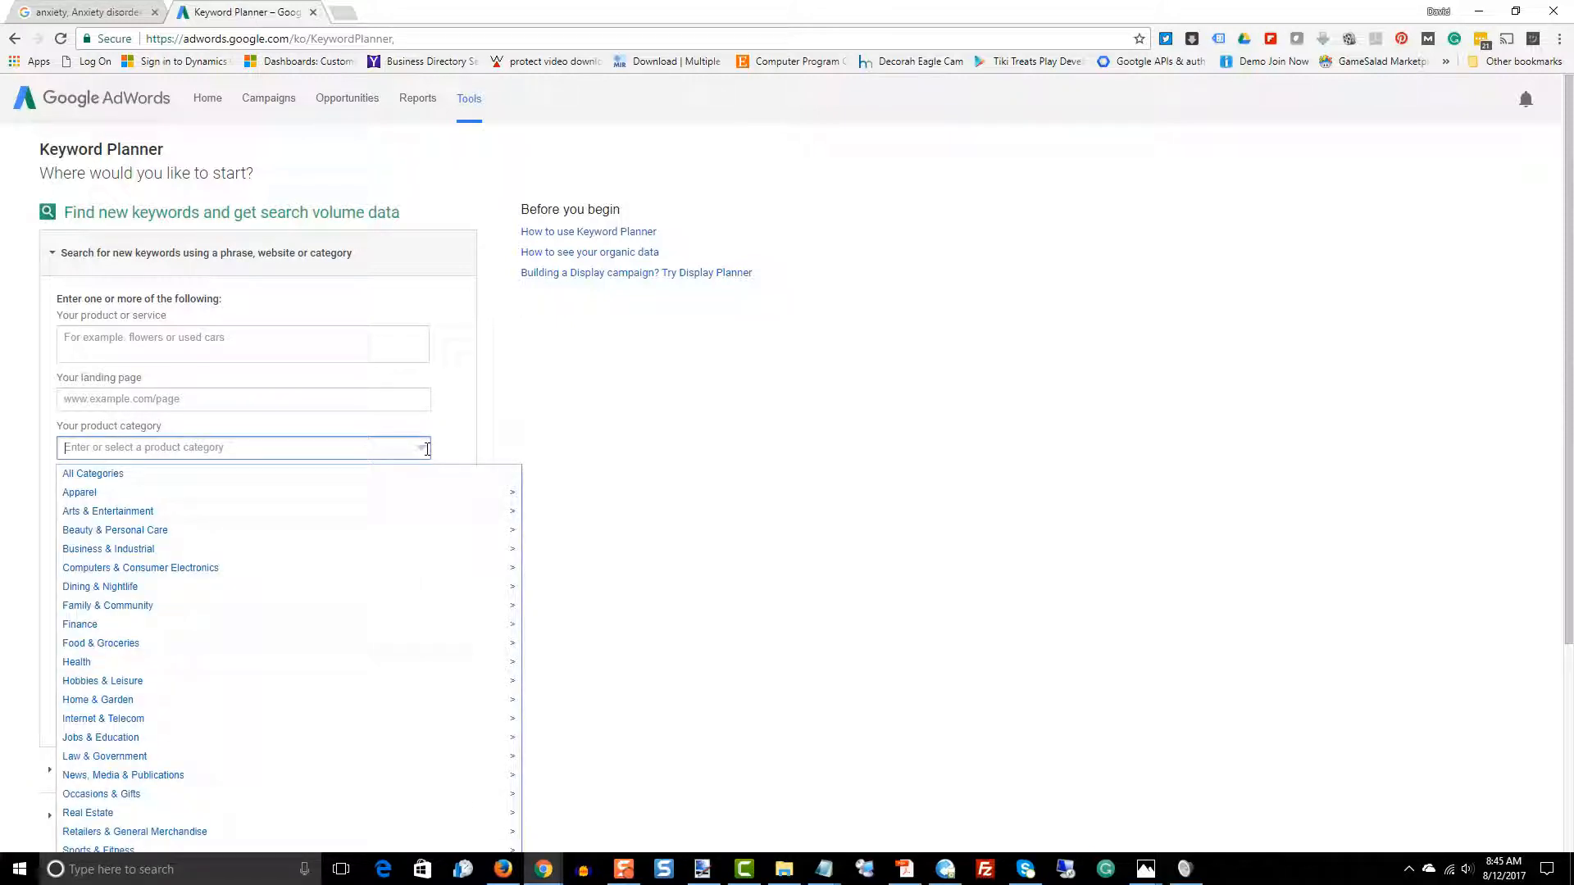
click(605, 423)
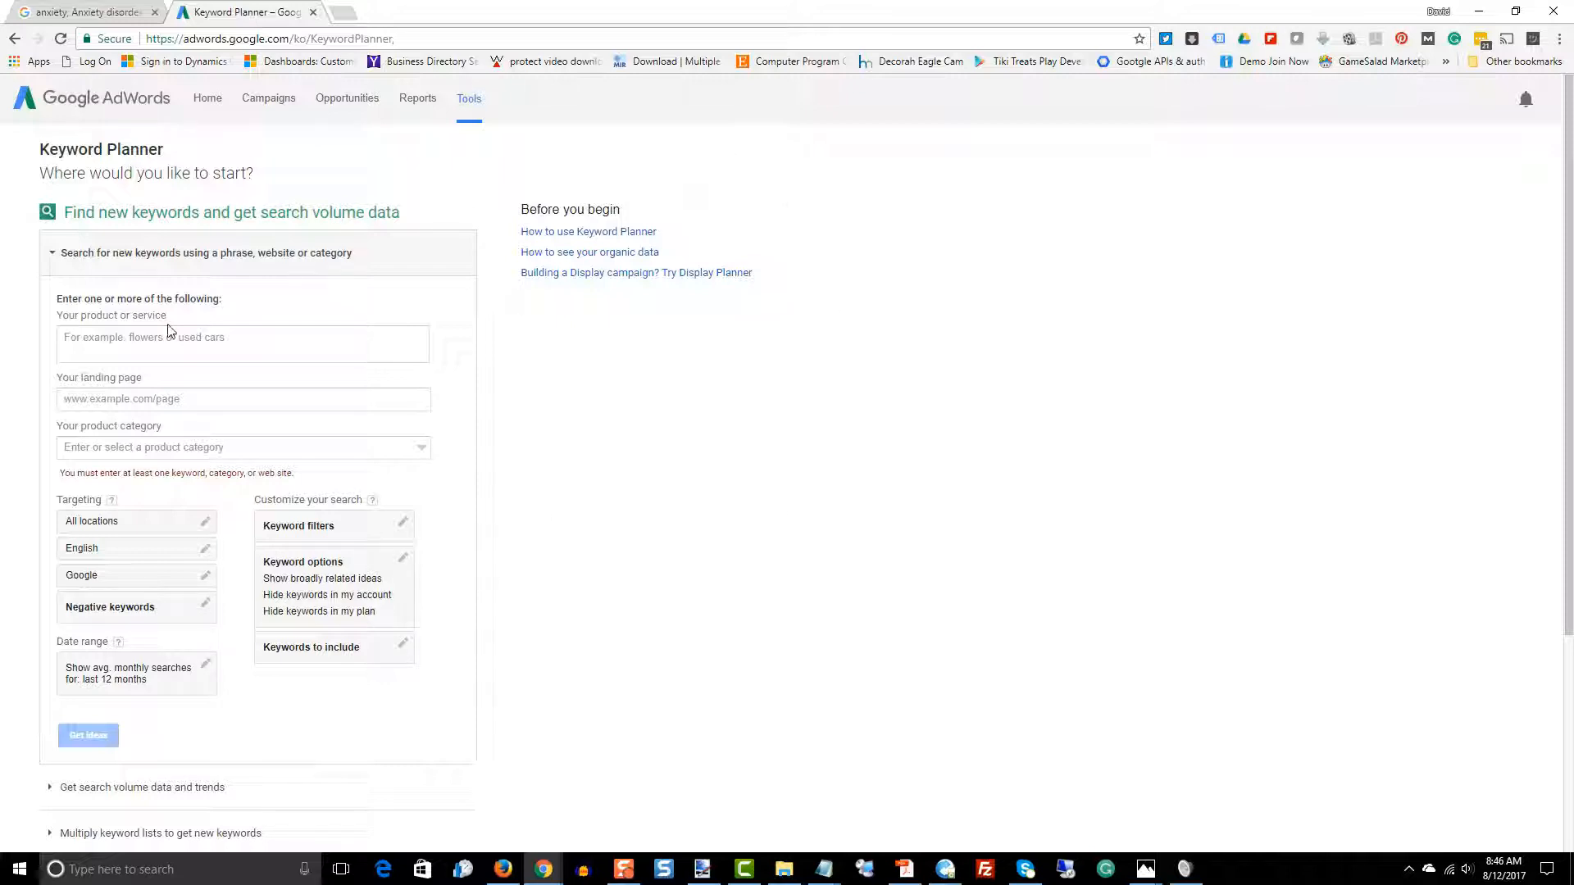
Enter "anxiety" as the product or service and get keyword ideas for it.
click(137, 347)
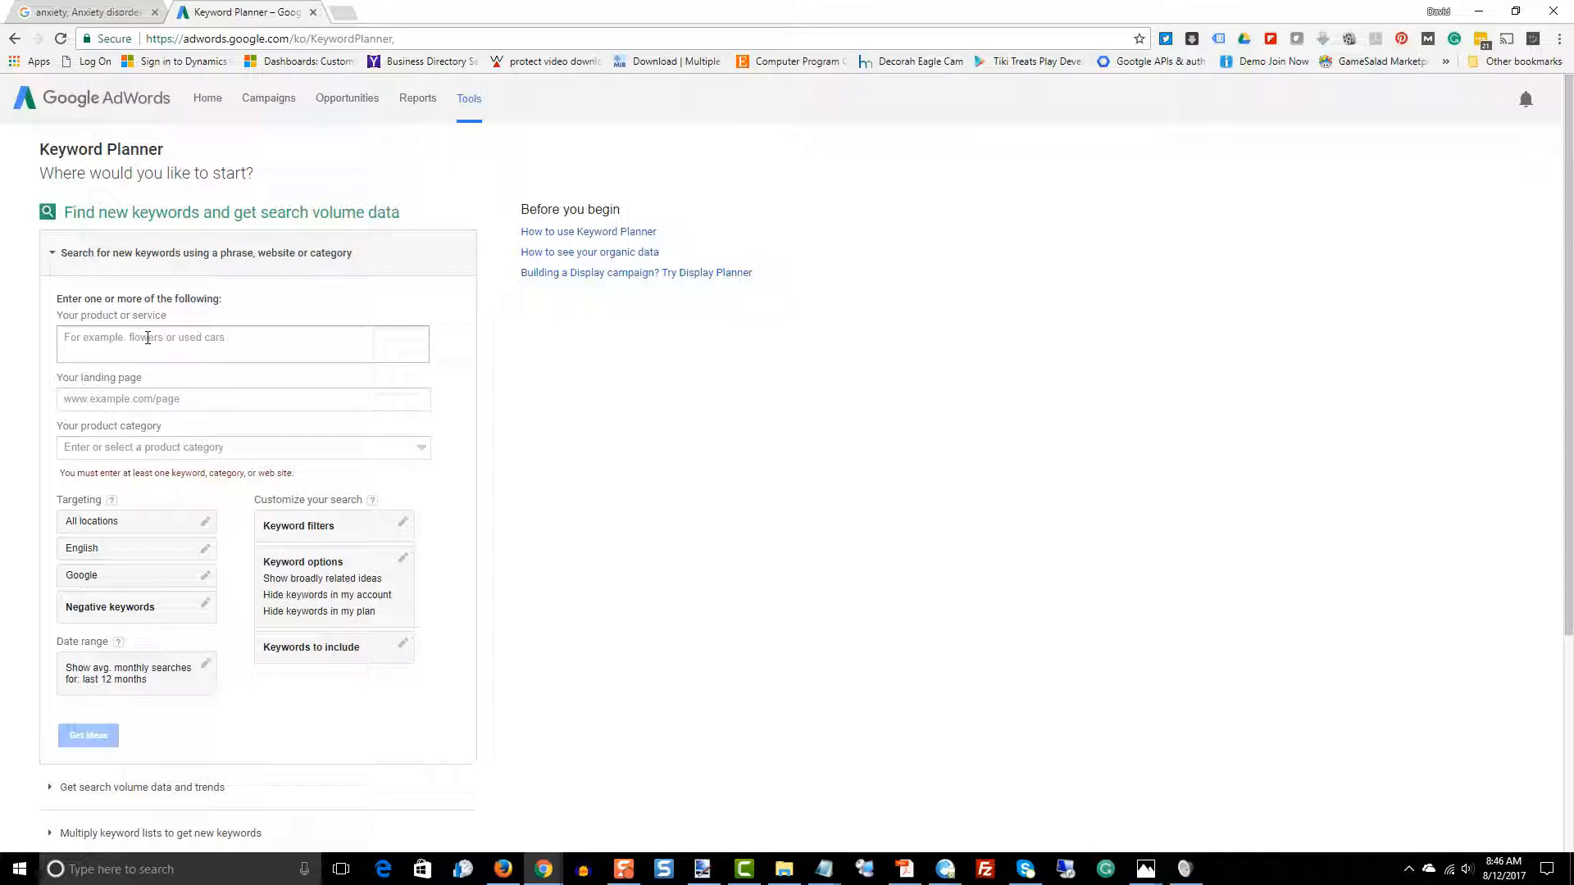
click(148, 339)
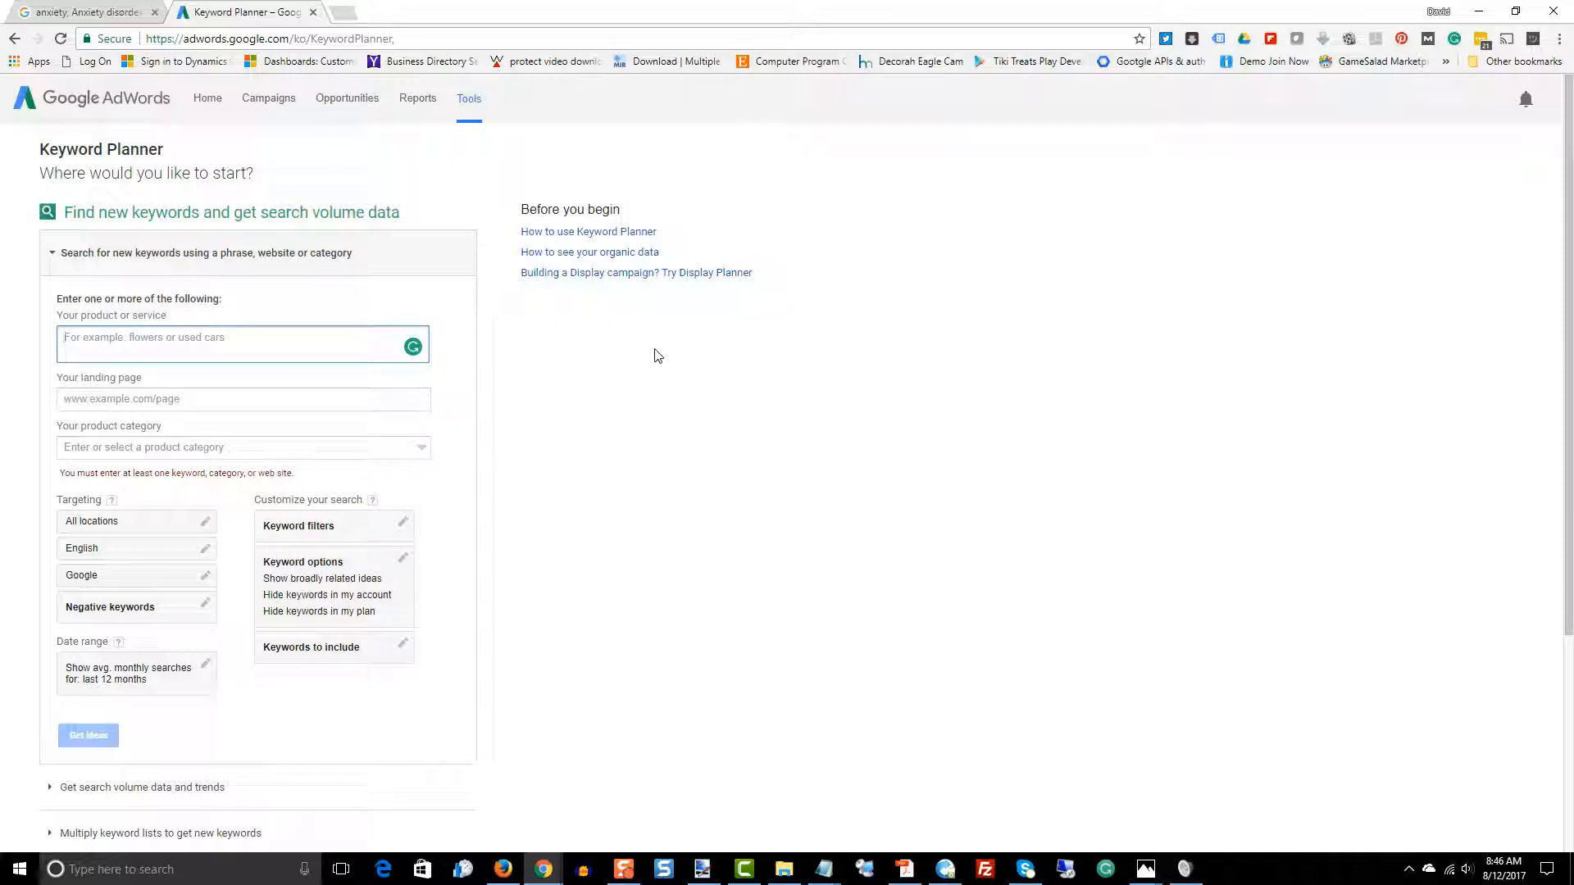
text(an)
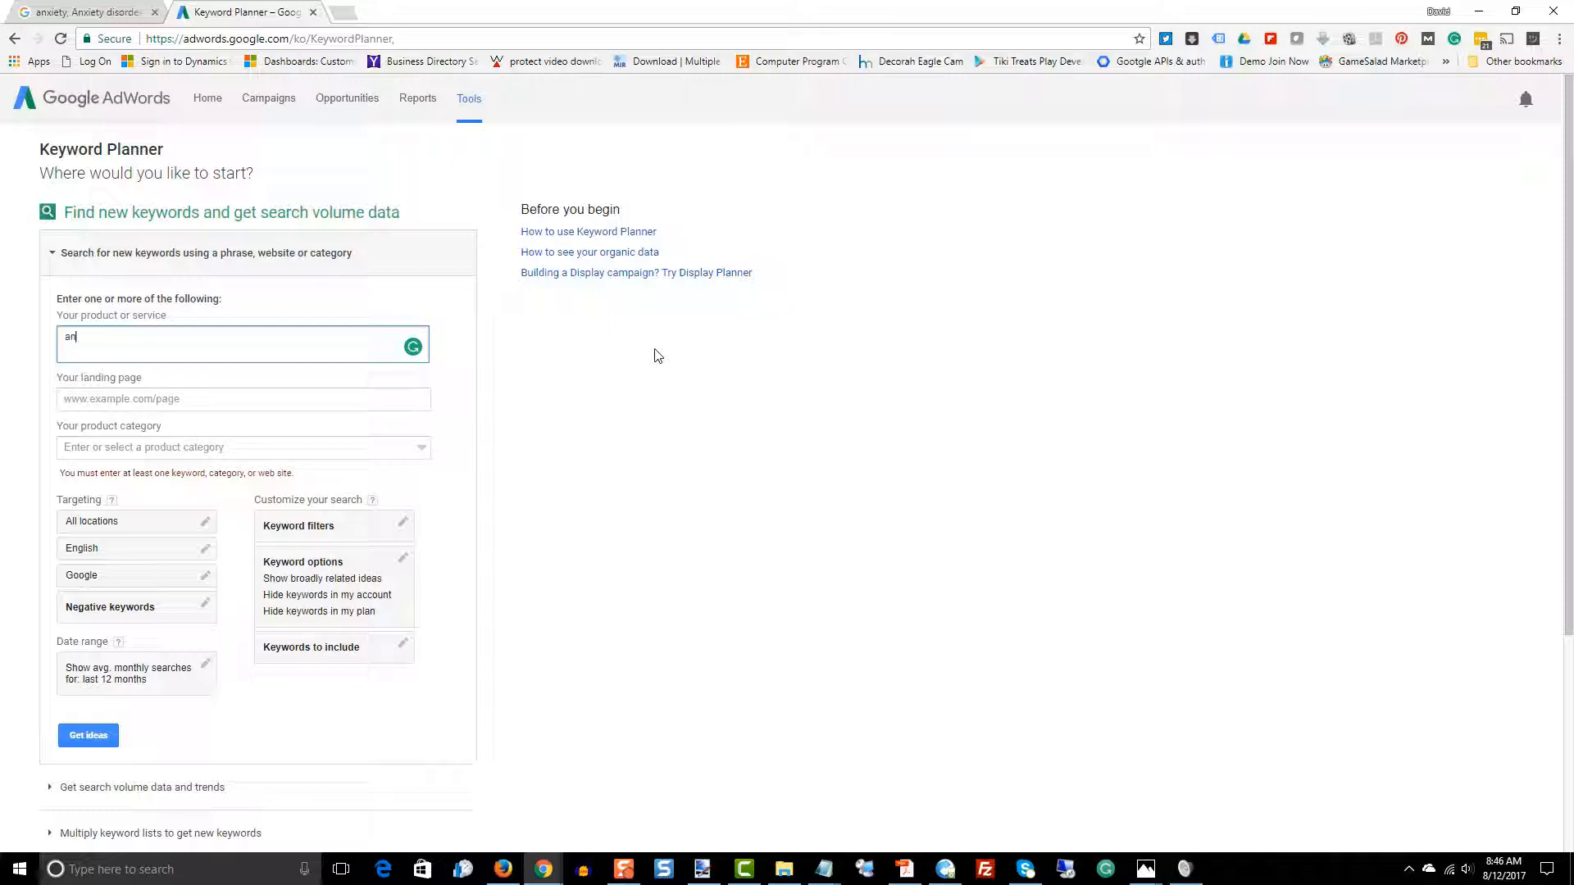
text(xiety)
click(80, 739)
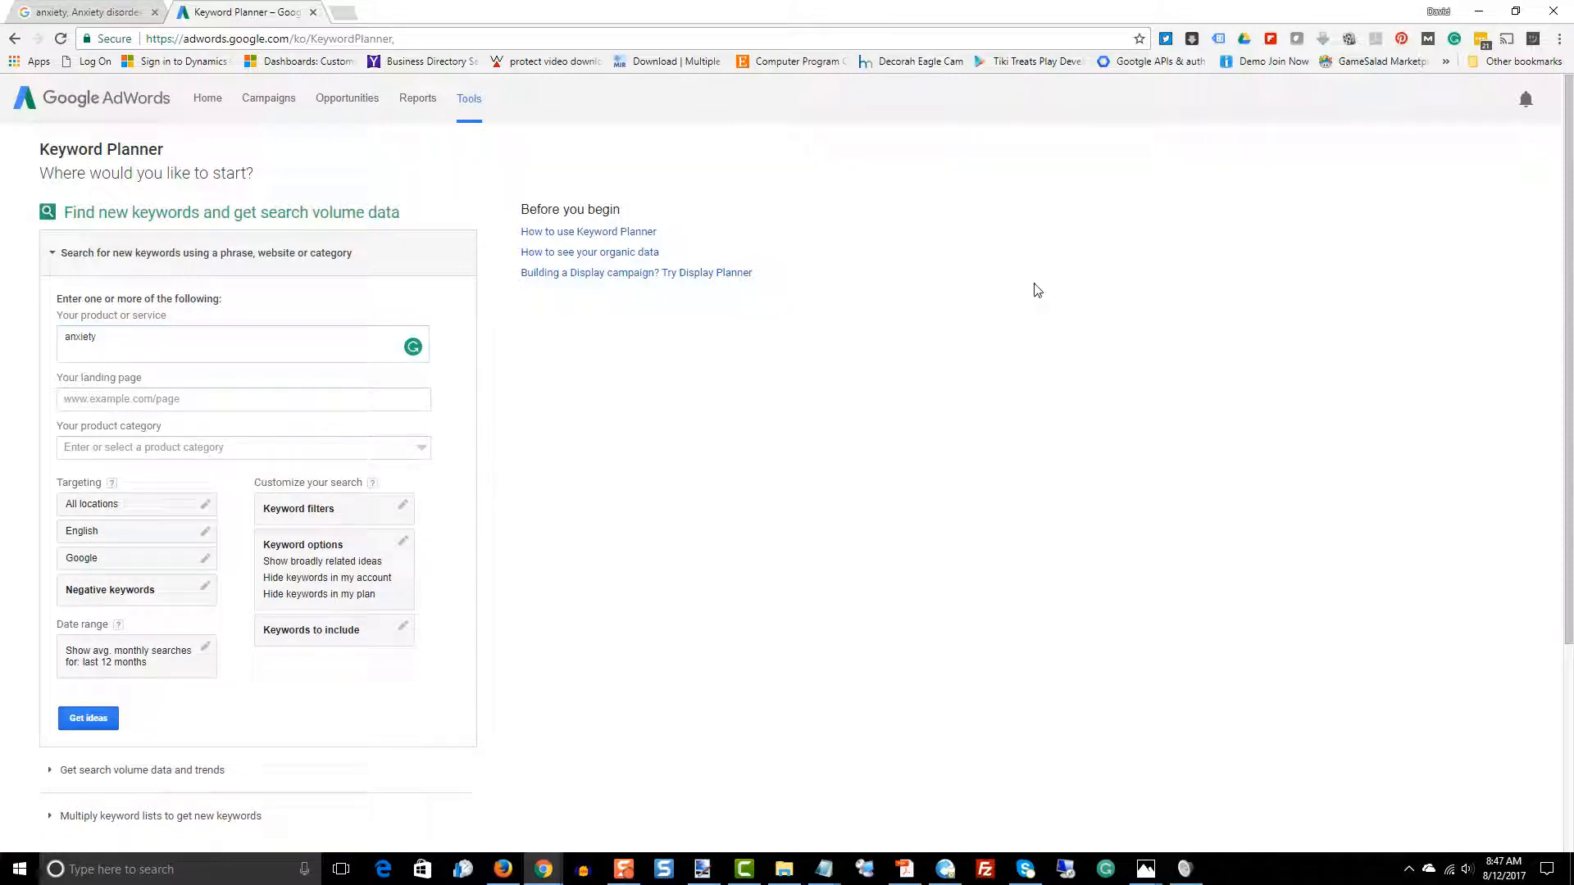
click(88, 719)
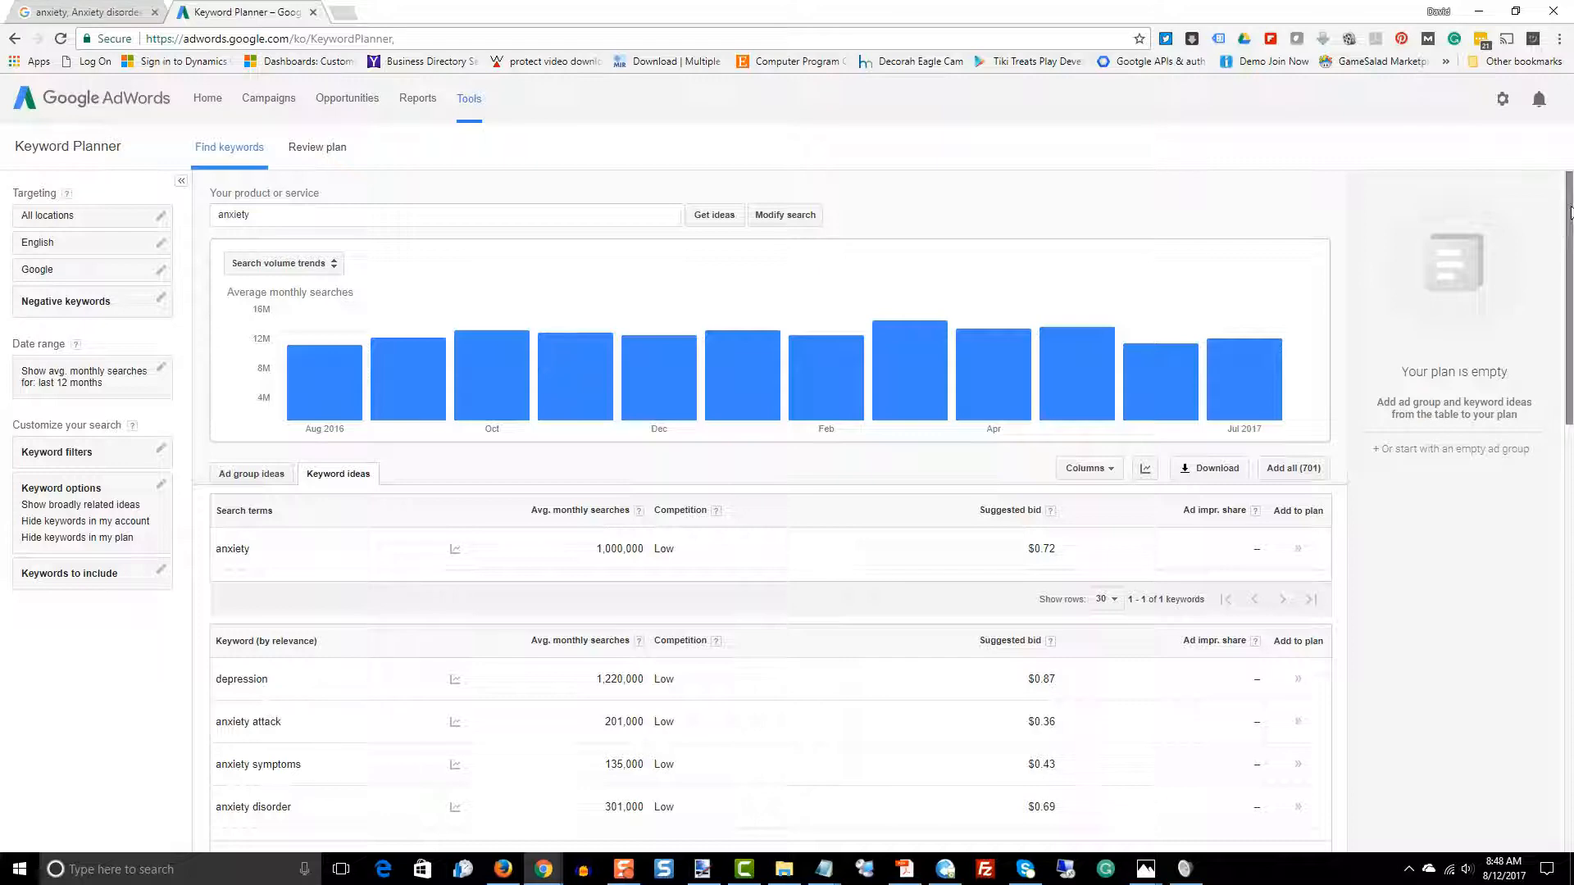
Examine the keyword ideas for "anxiety", comparing their average monthly searches, competition and suggested bids.
drag(1569, 213, 1570, 294)
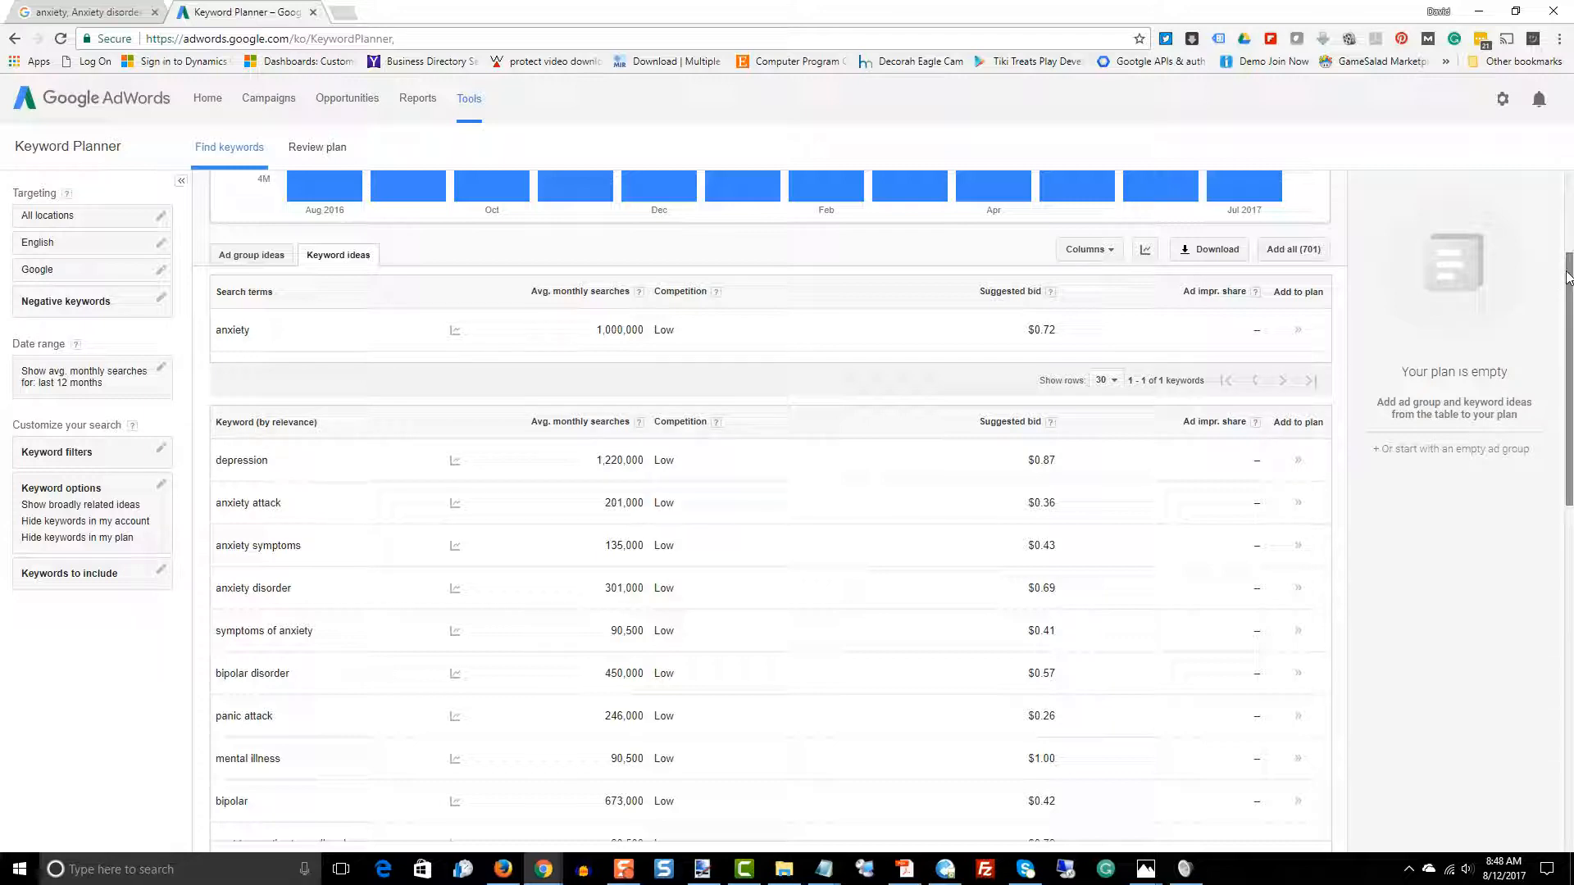
drag(1568, 277, 1568, 352)
scroll(770, 525, down, 2)
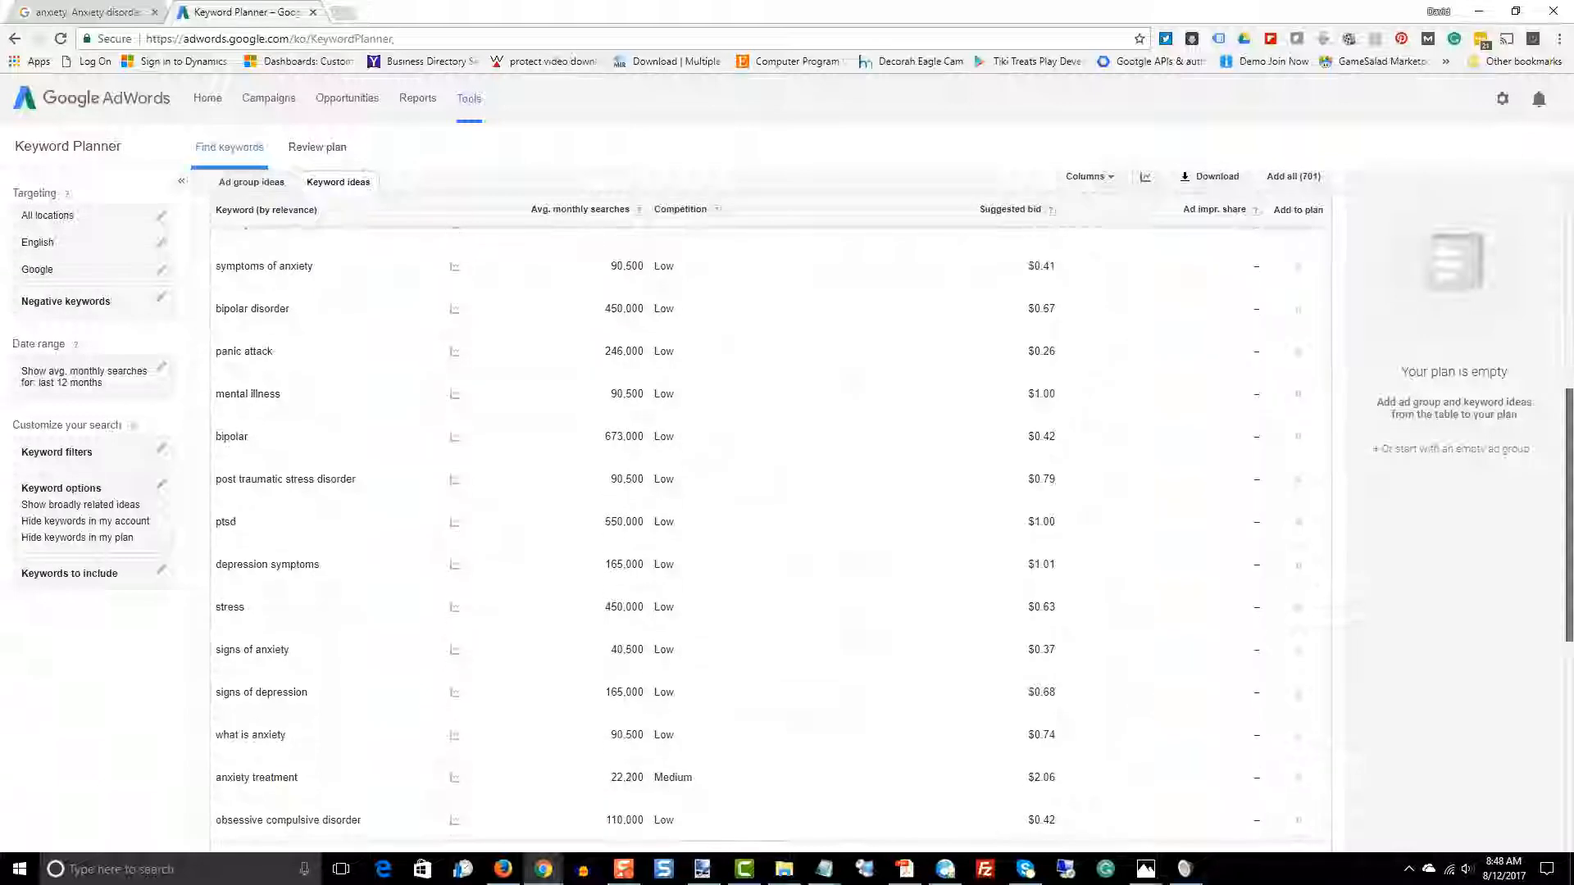
scroll(770, 525, up, 4)
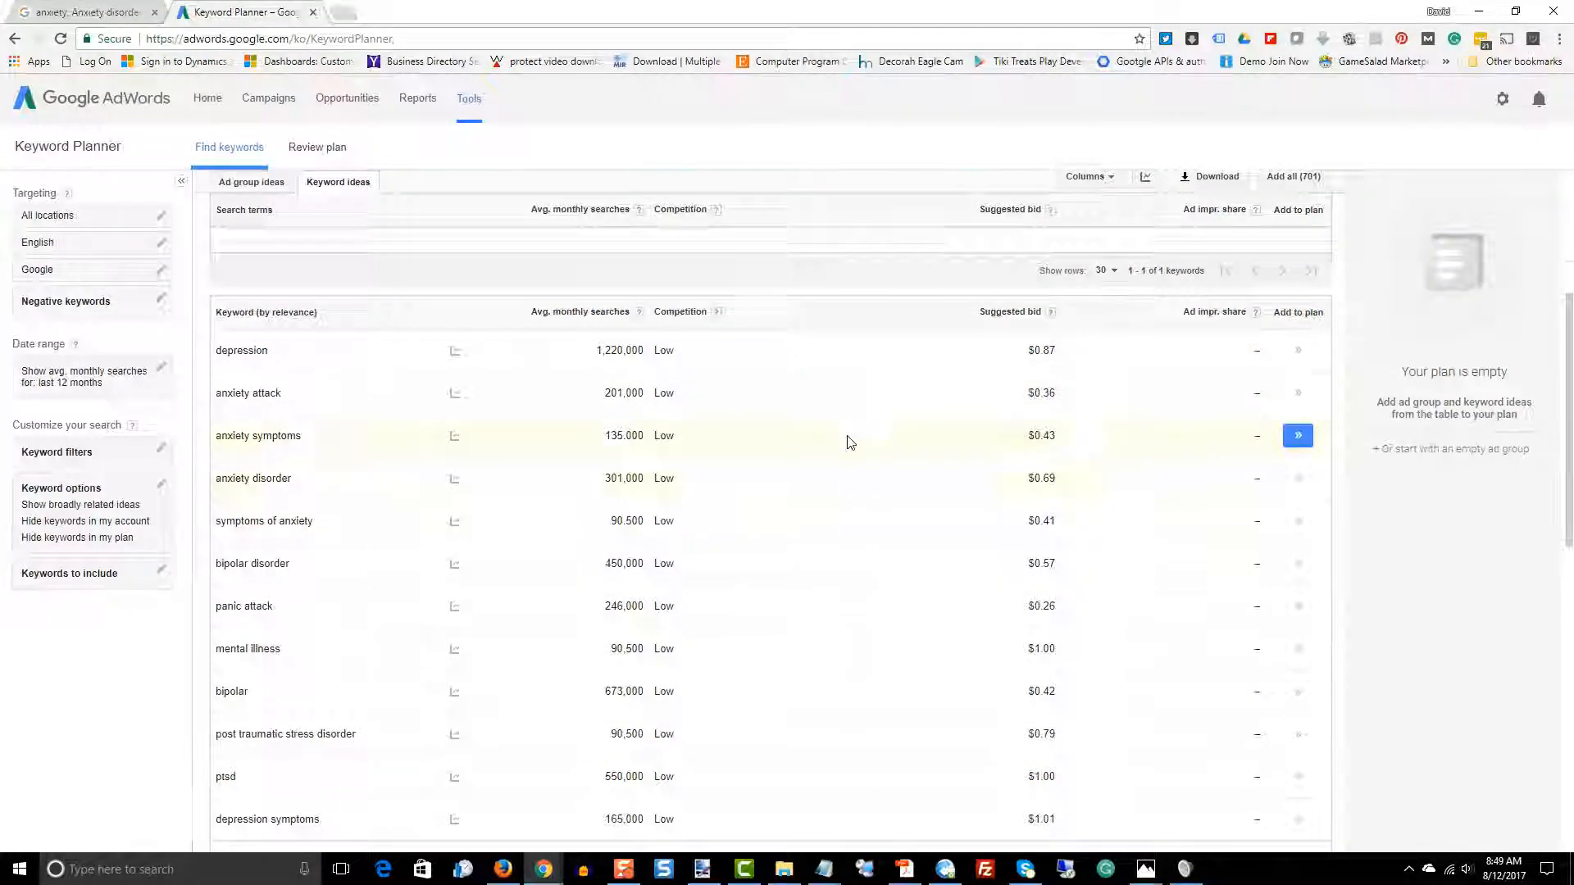
scroll(507, 305, up, 3)
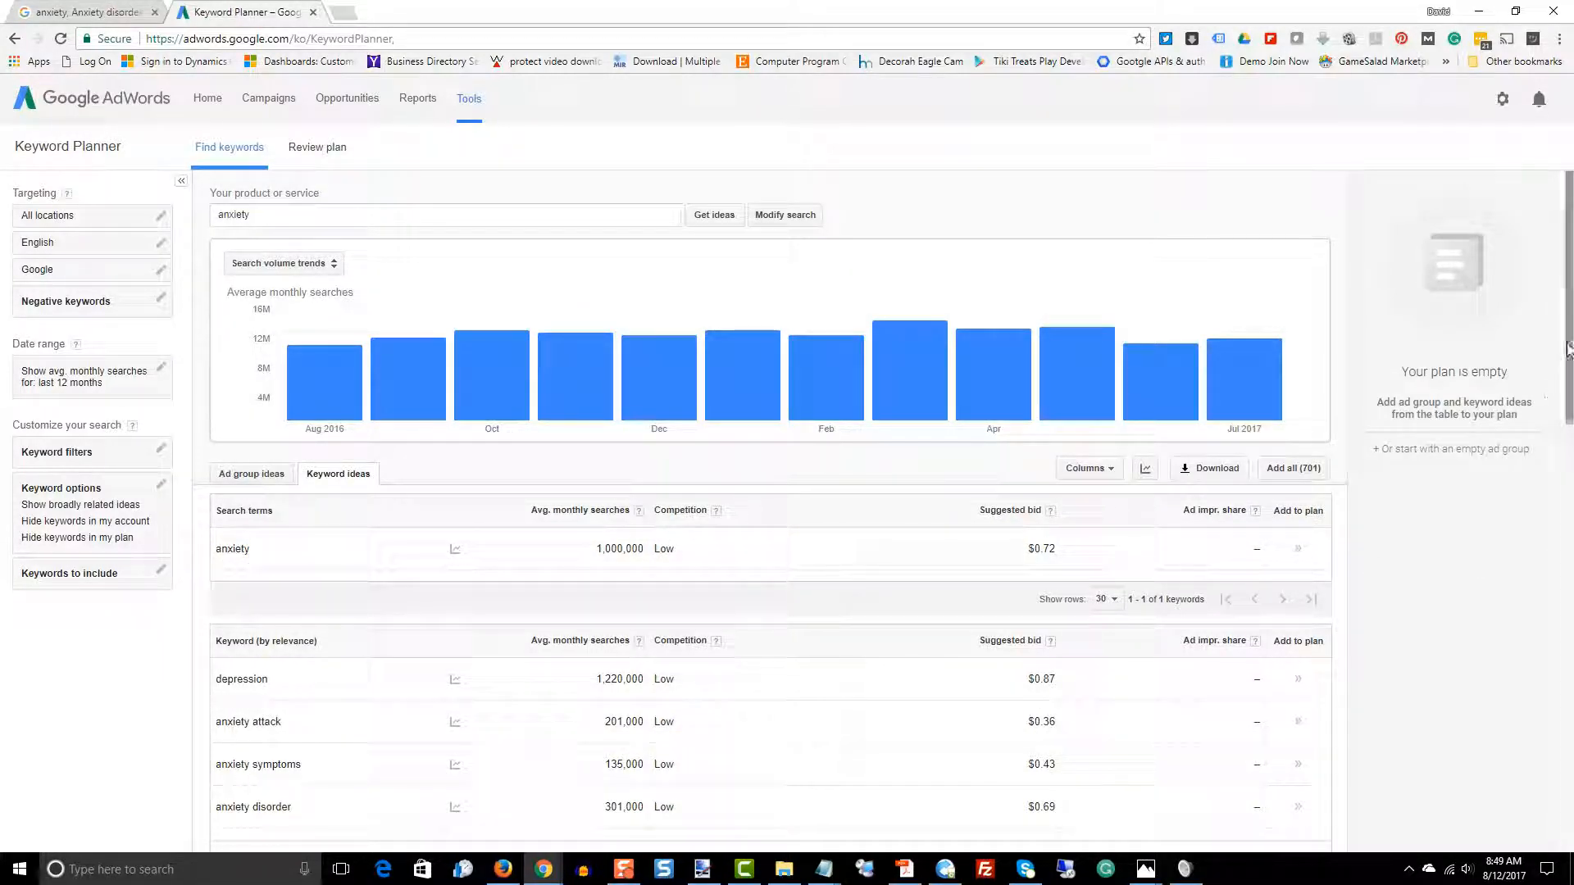
scroll(1549, 397, down, 3)
scroll(1549, 397, down, 5)
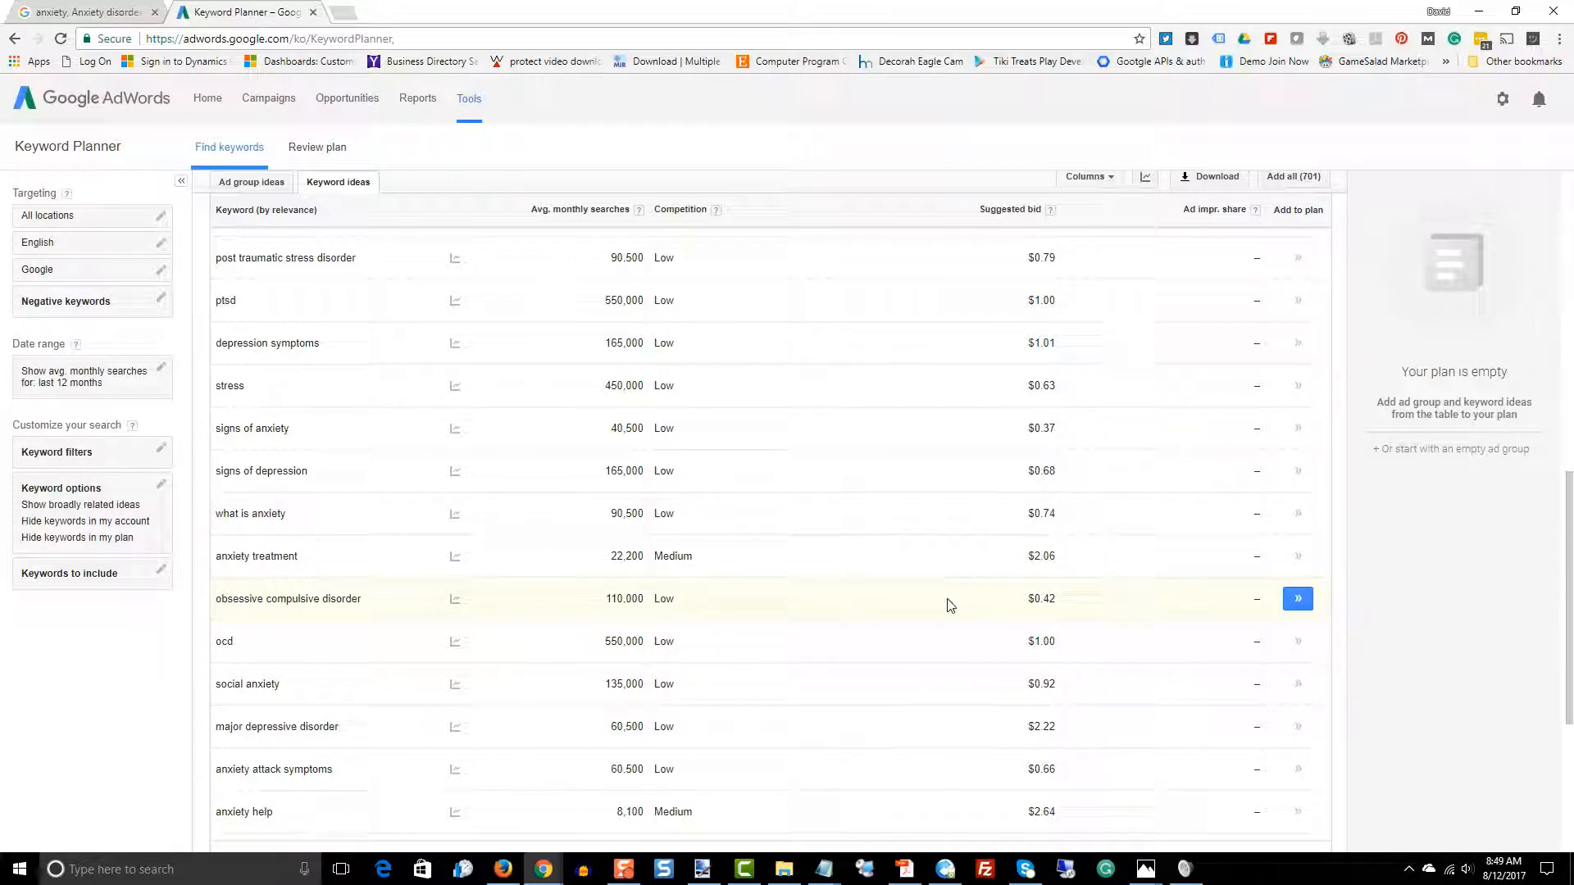
scroll(474, 610, down, 2)
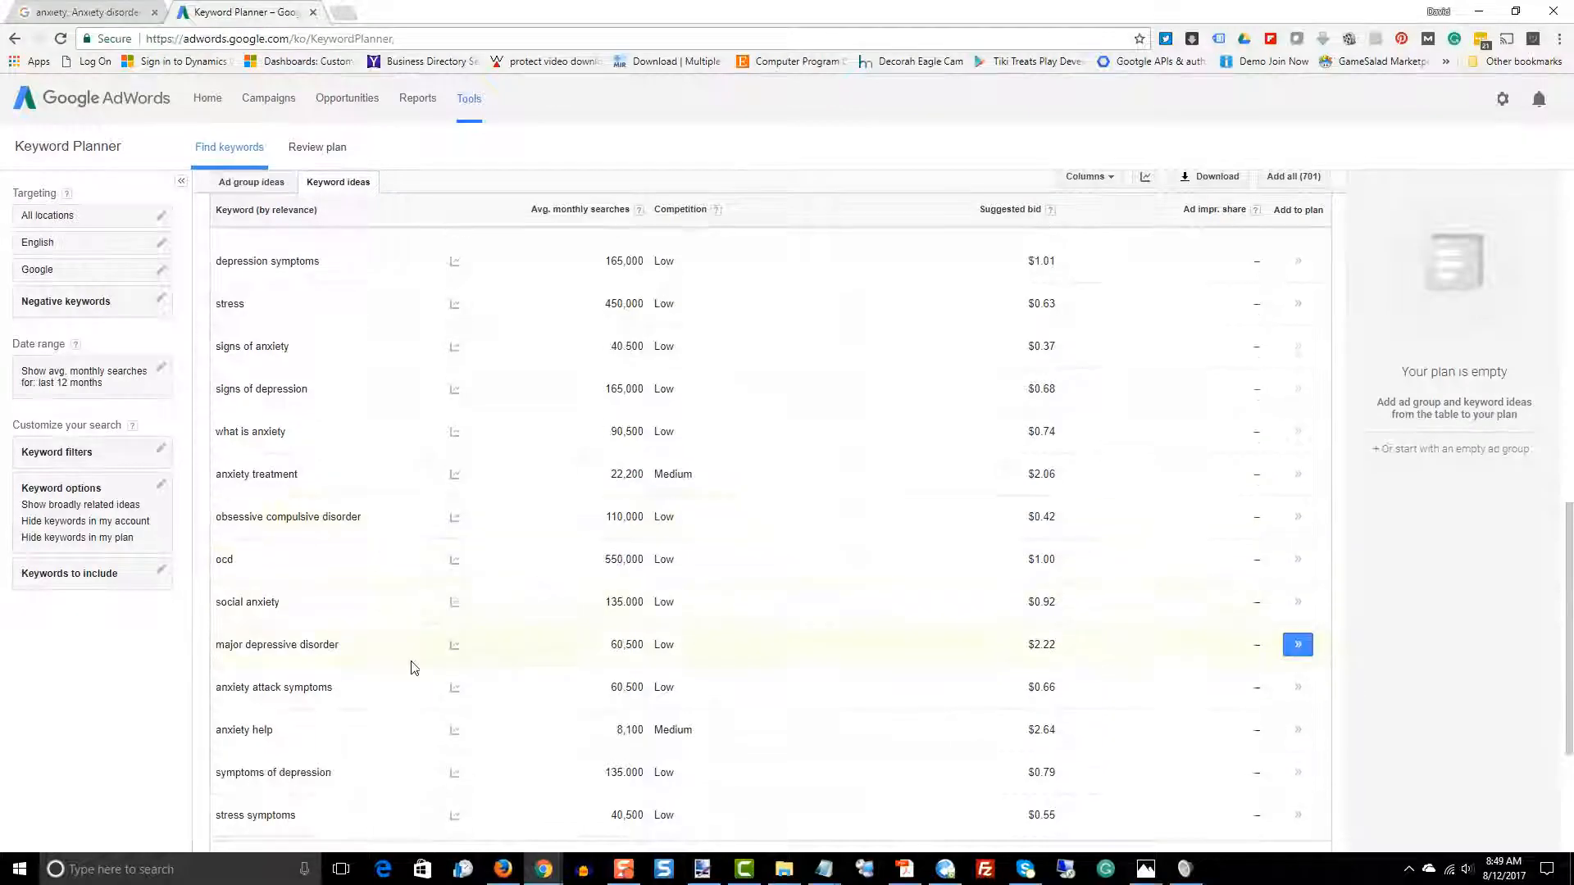
scroll(352, 695, down, 5)
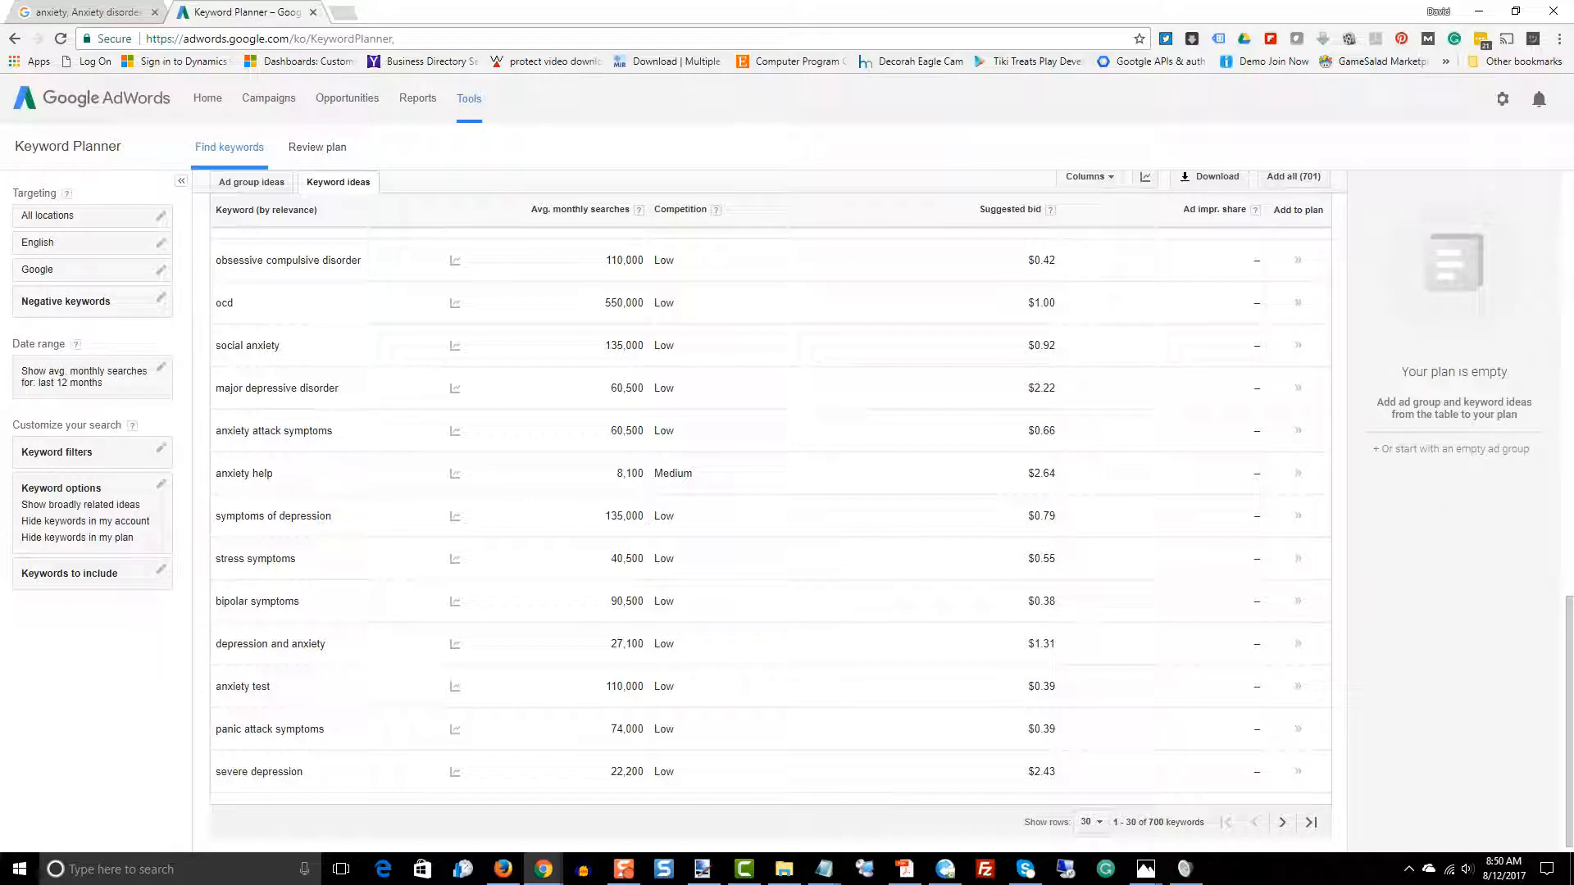
scroll(771, 525, up, 7)
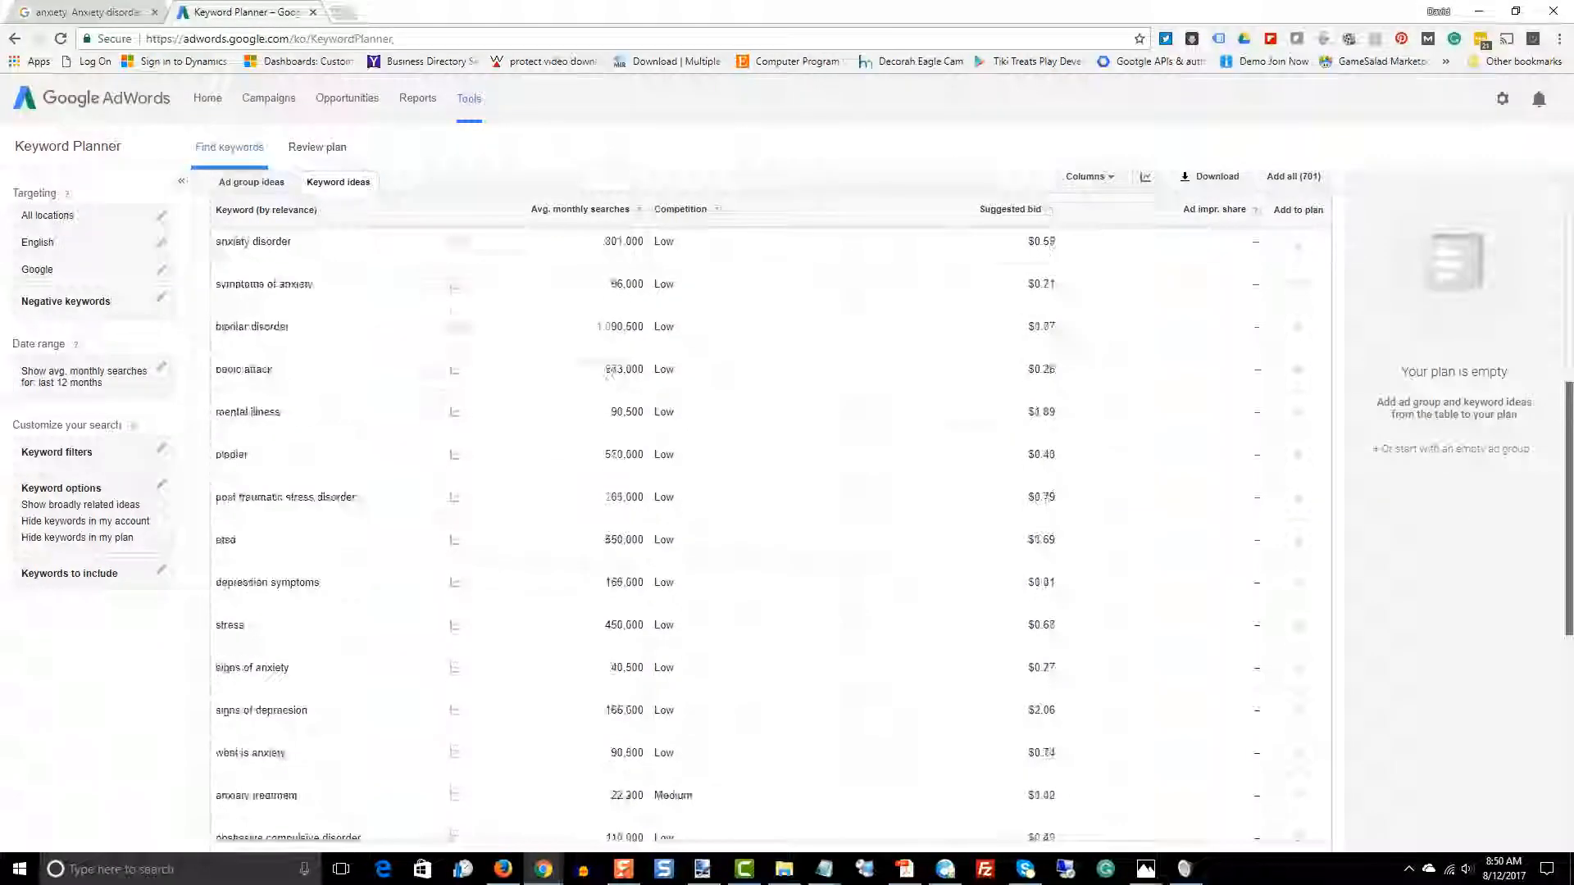
scroll(611, 373, up, 7)
drag(1569, 287, 1569, 280)
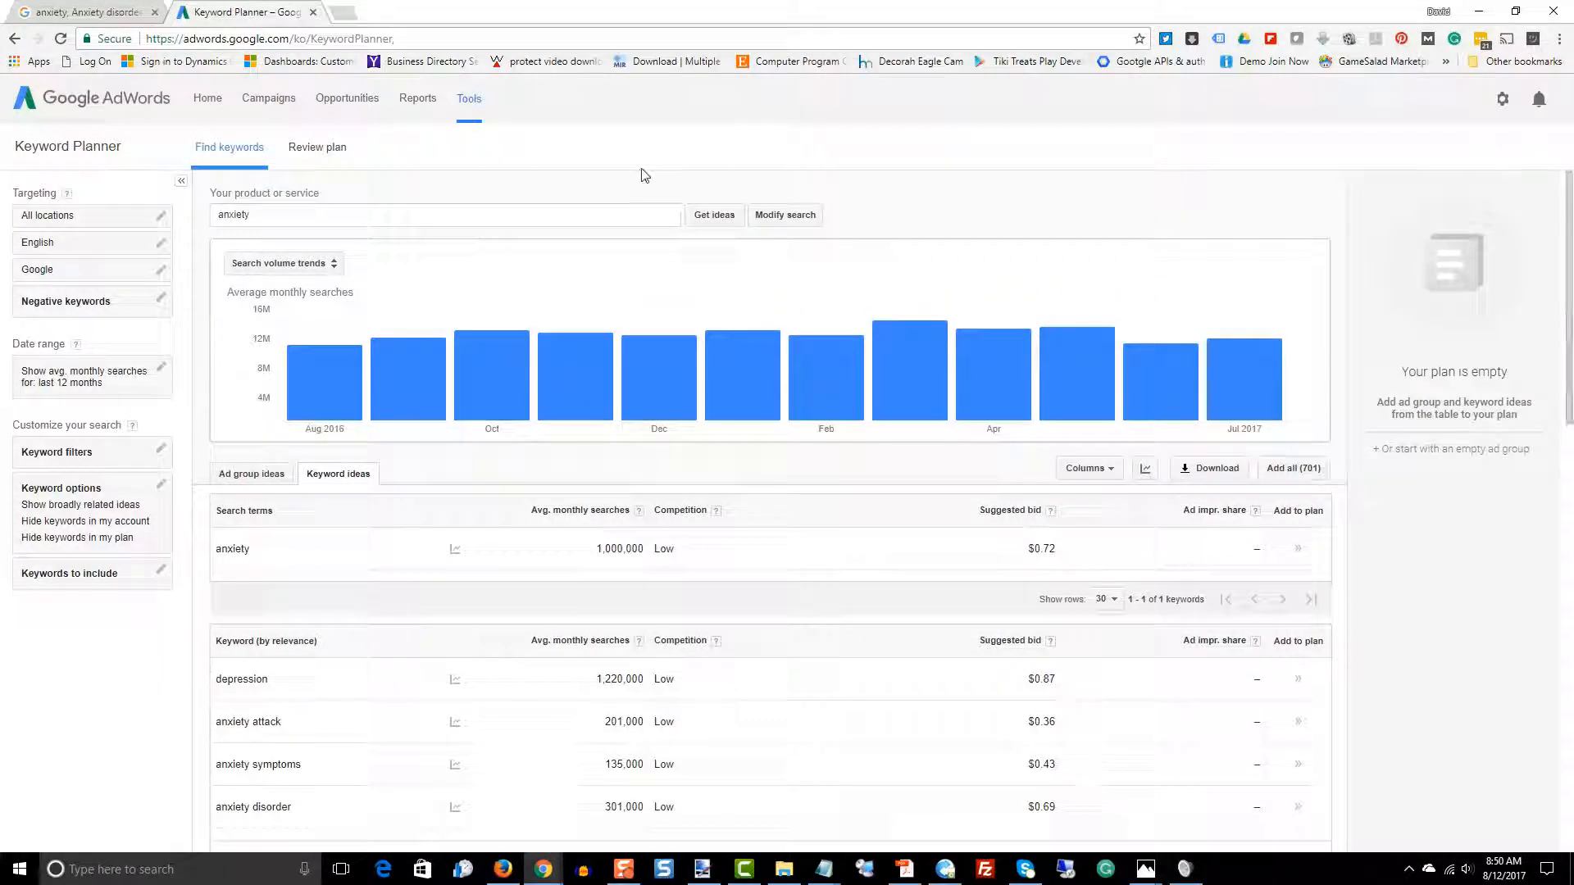
Replace the search term with "panic attack symptoms" and get new keyword ideas.
click(268, 222)
scroll(386, 738, down, 8)
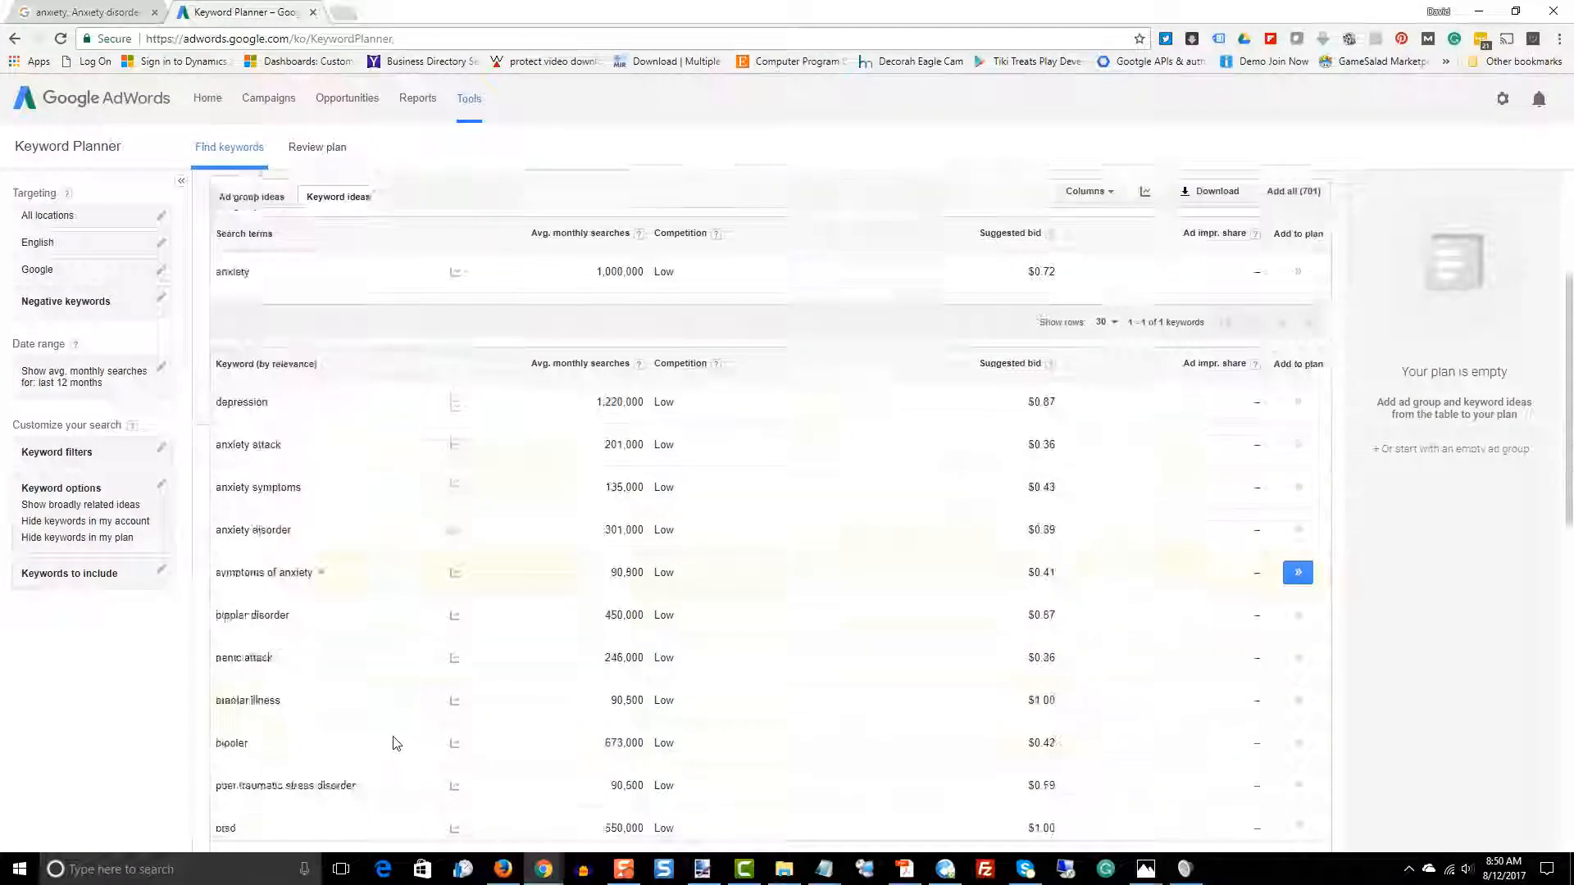
scroll(379, 743, down, 5)
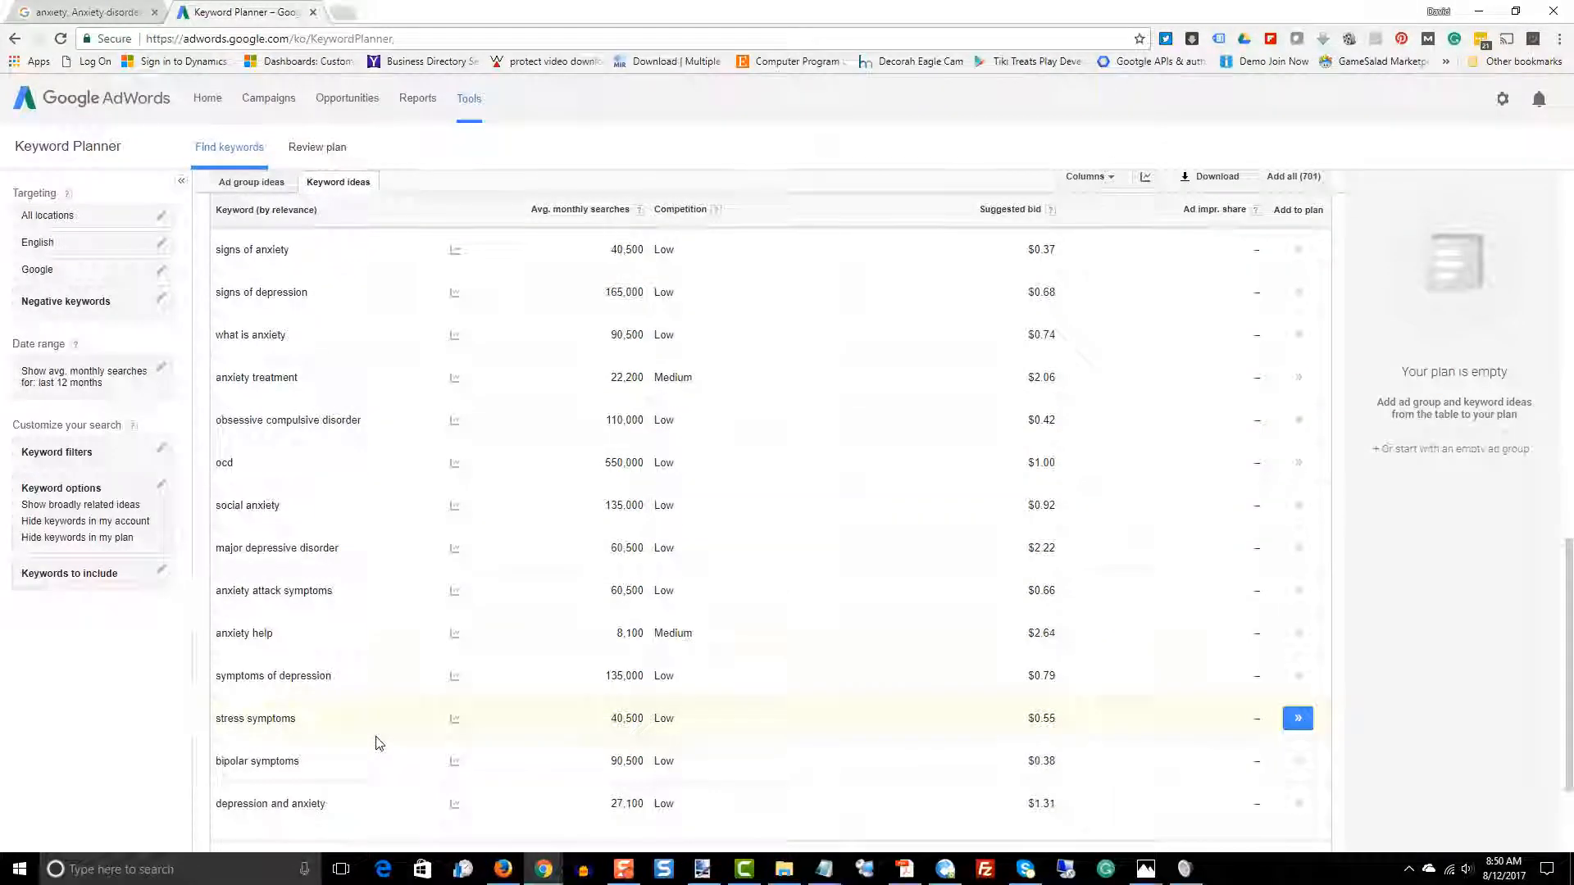
scroll(377, 742, down, 1)
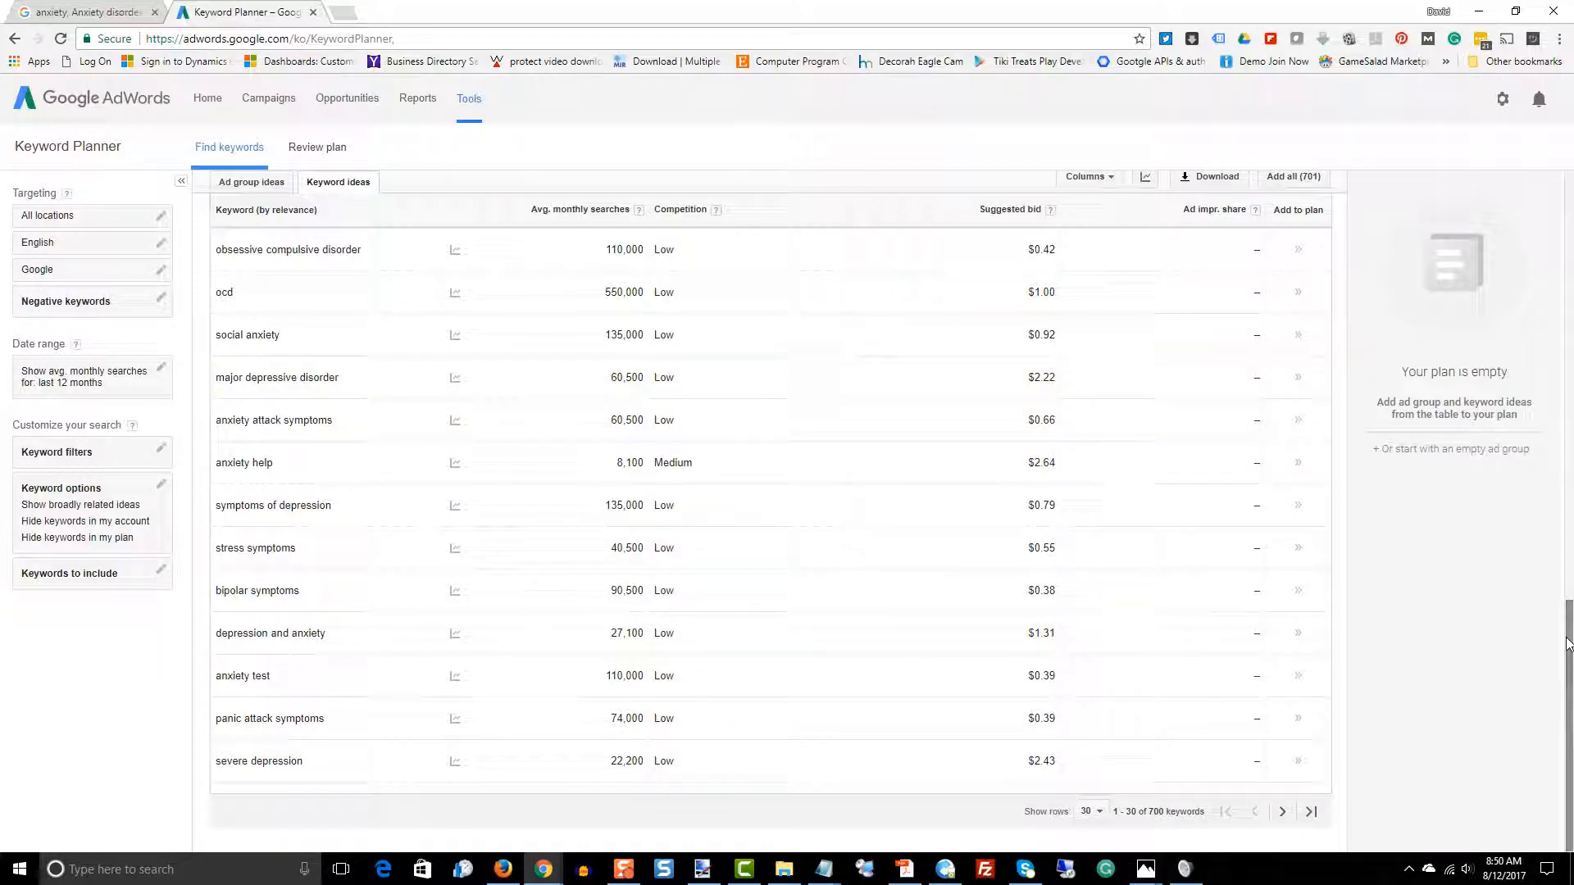
drag(1568, 648, 1568, 215)
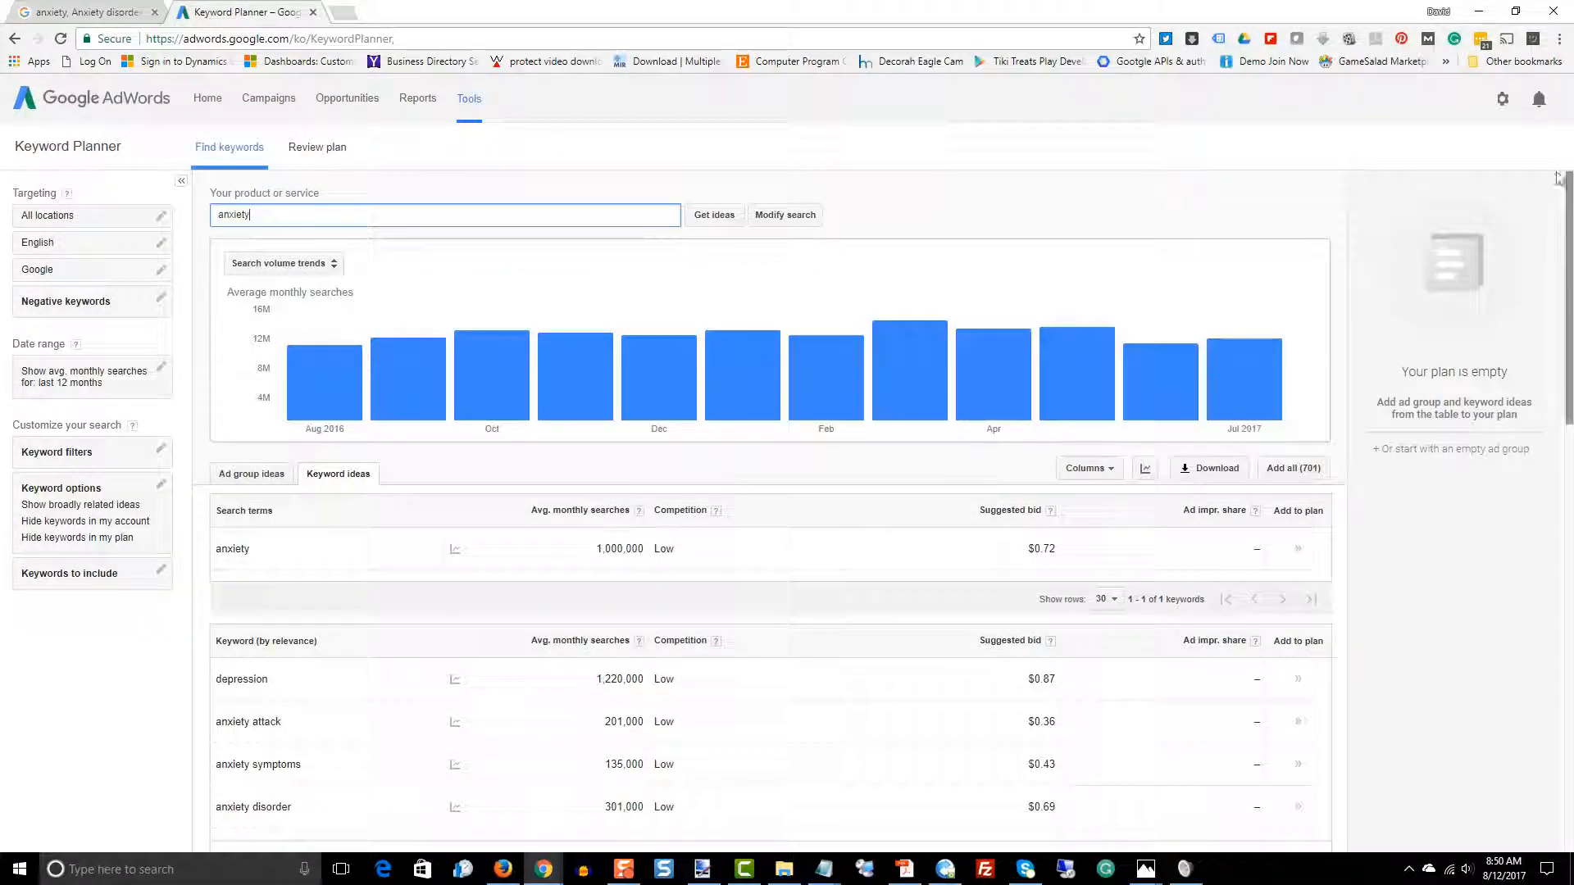
drag(251, 214, 215, 215)
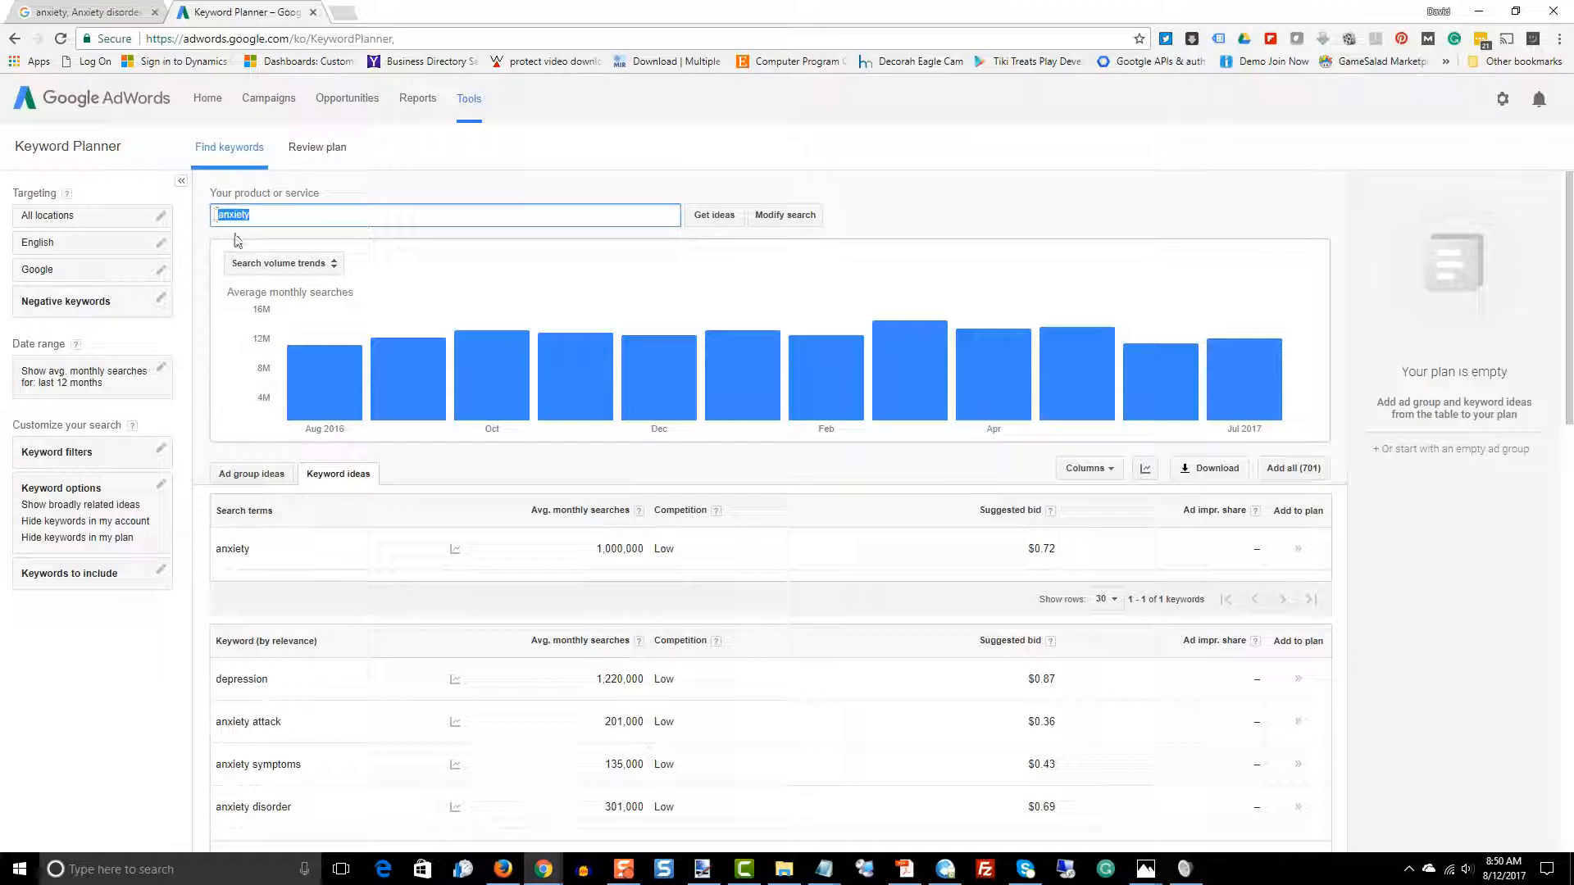
text(pa)
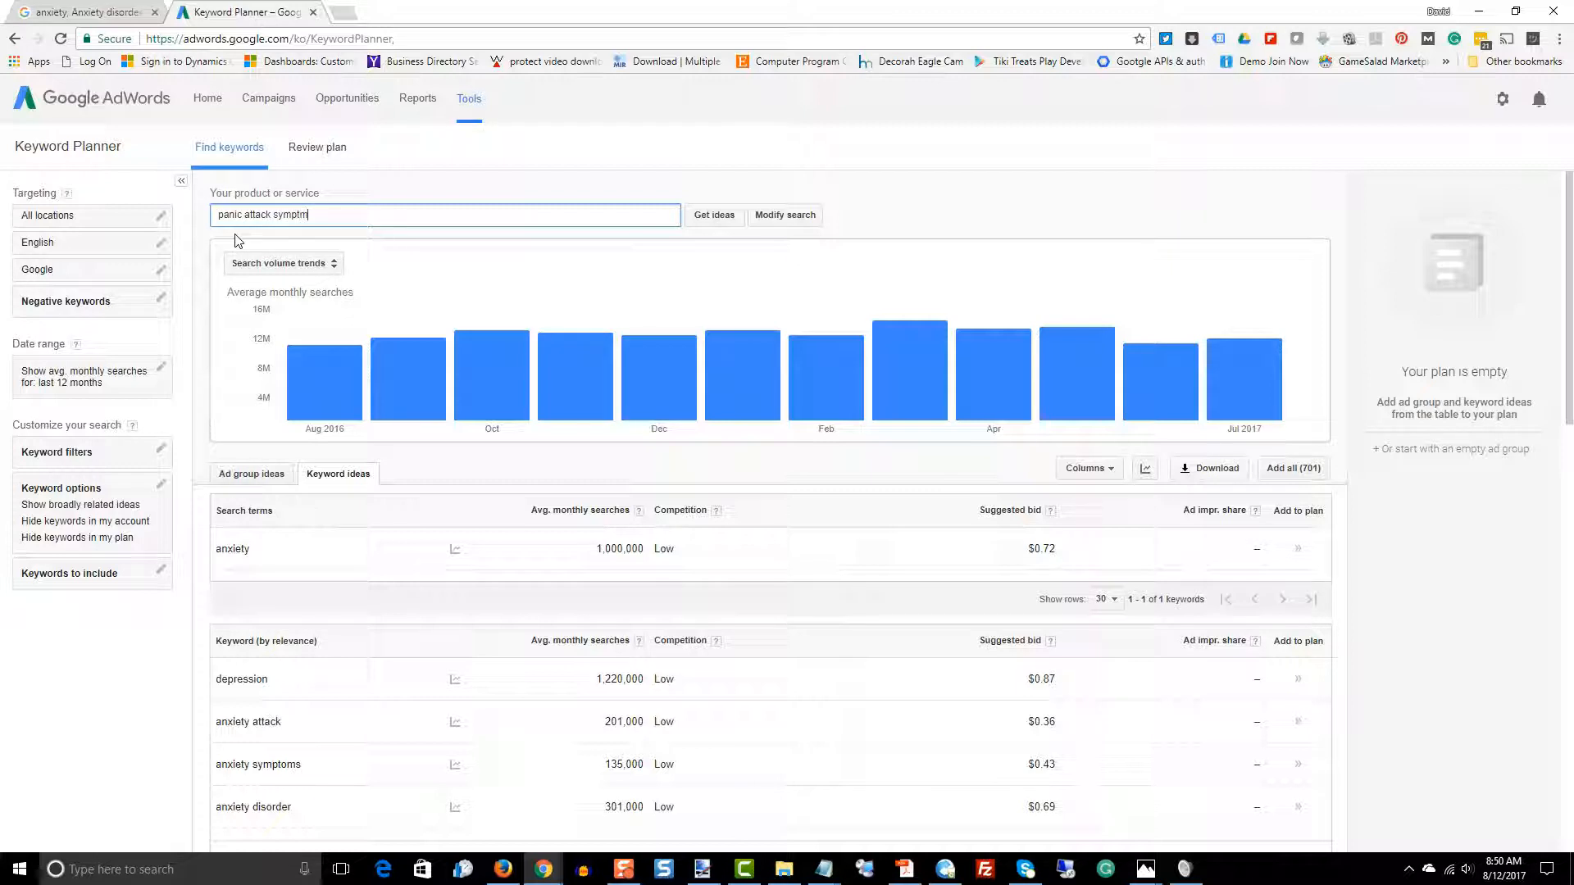
text(nic attack symptoms)
key(Return)
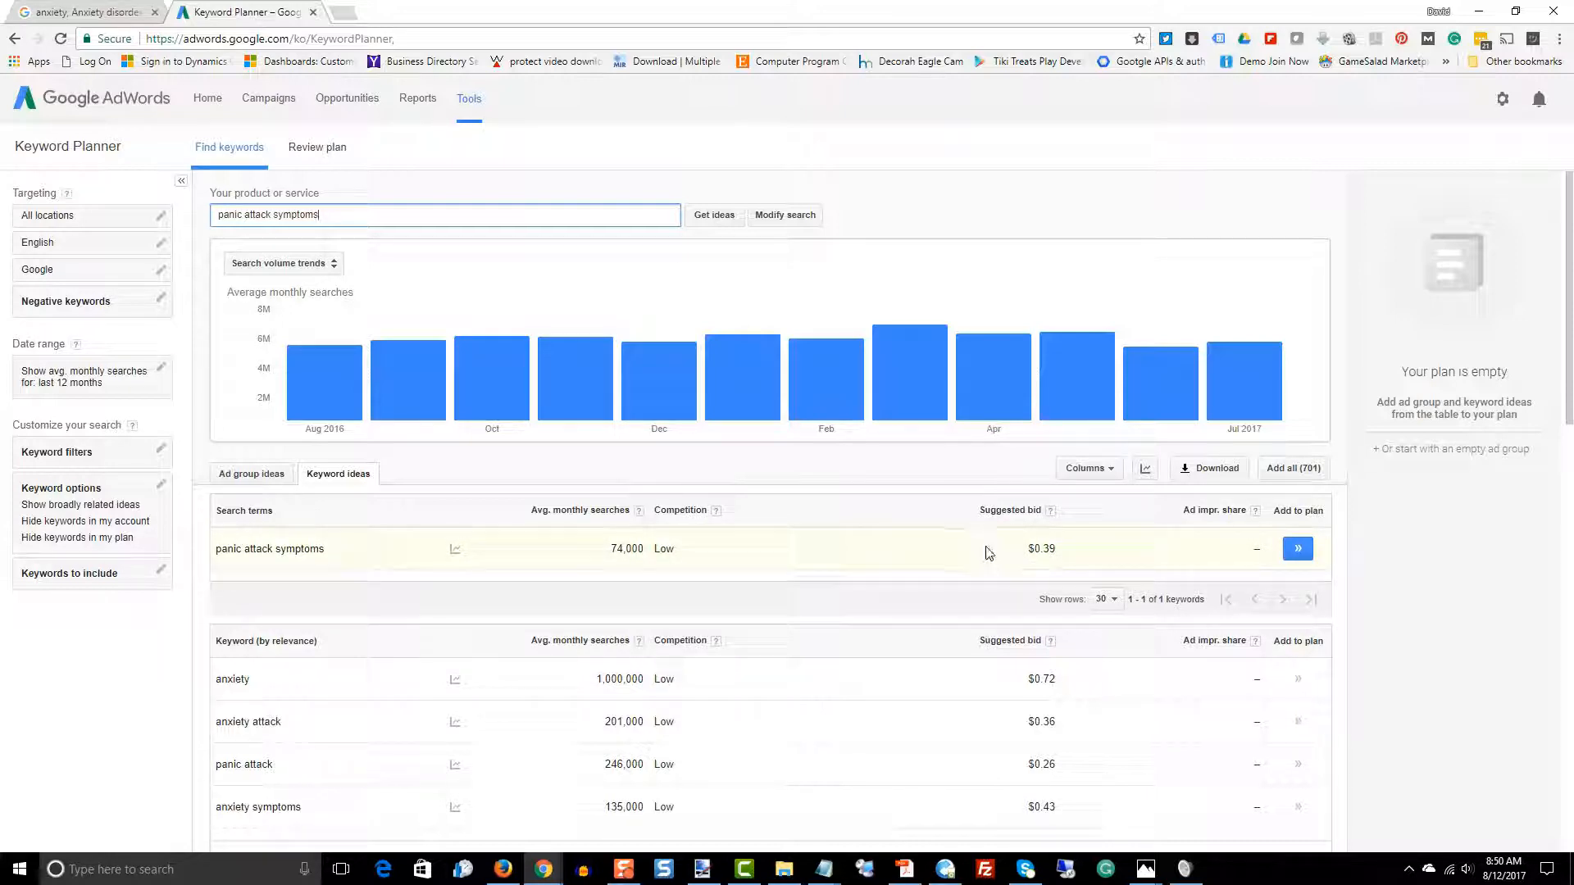
Examine the keyword ideas related to "panic attack symptoms" for search volume, competition and suggested bid.
scroll(858, 544, down, 2)
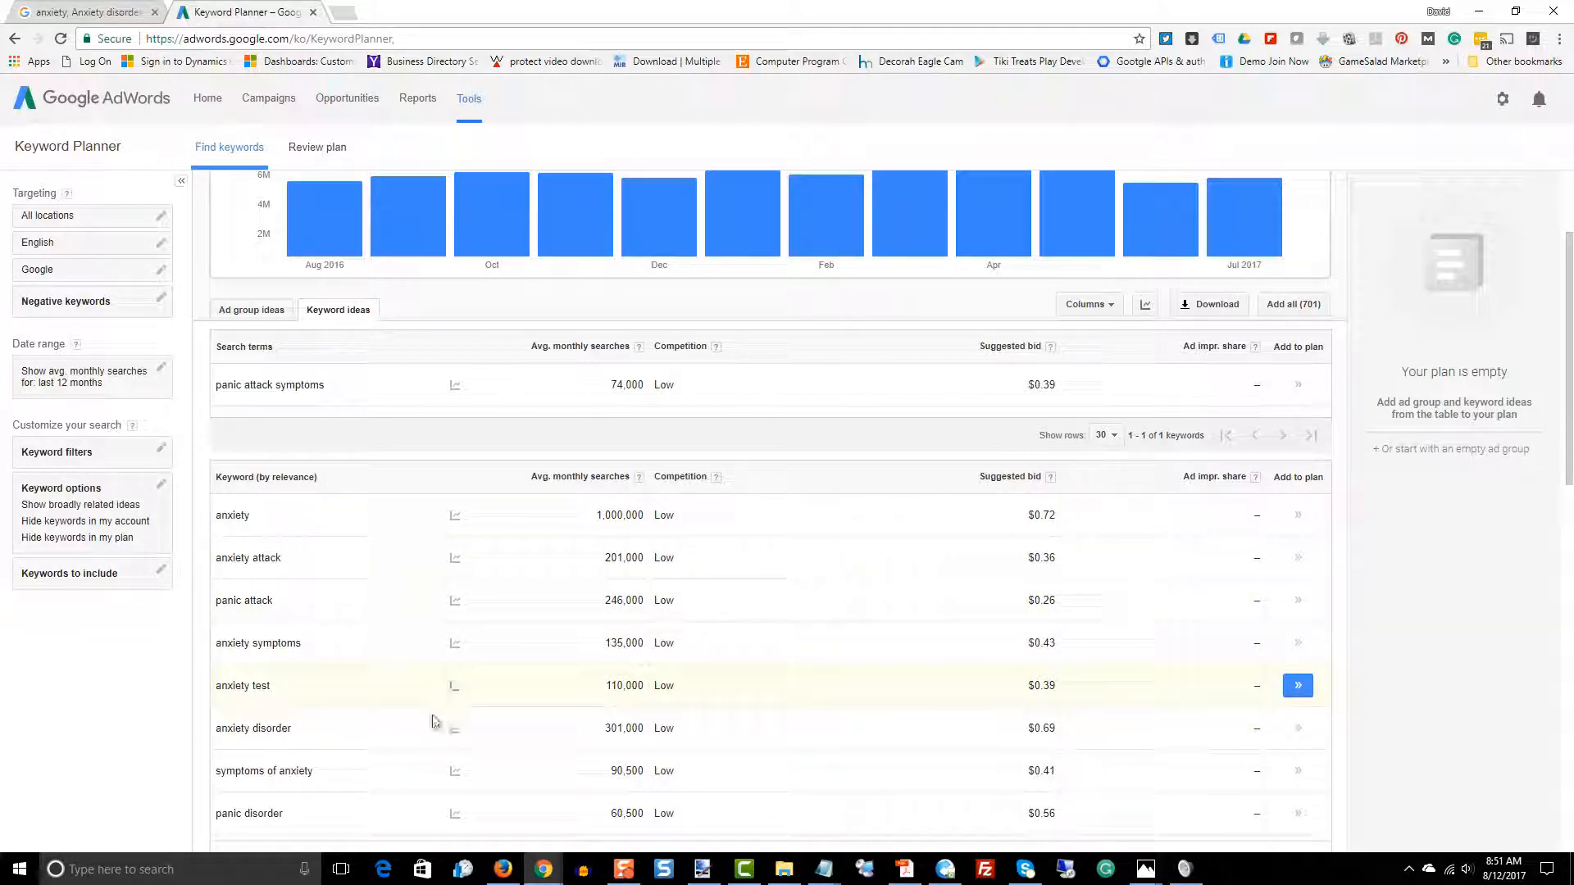
scroll(377, 729, down, 2)
scroll(338, 633, down, 1)
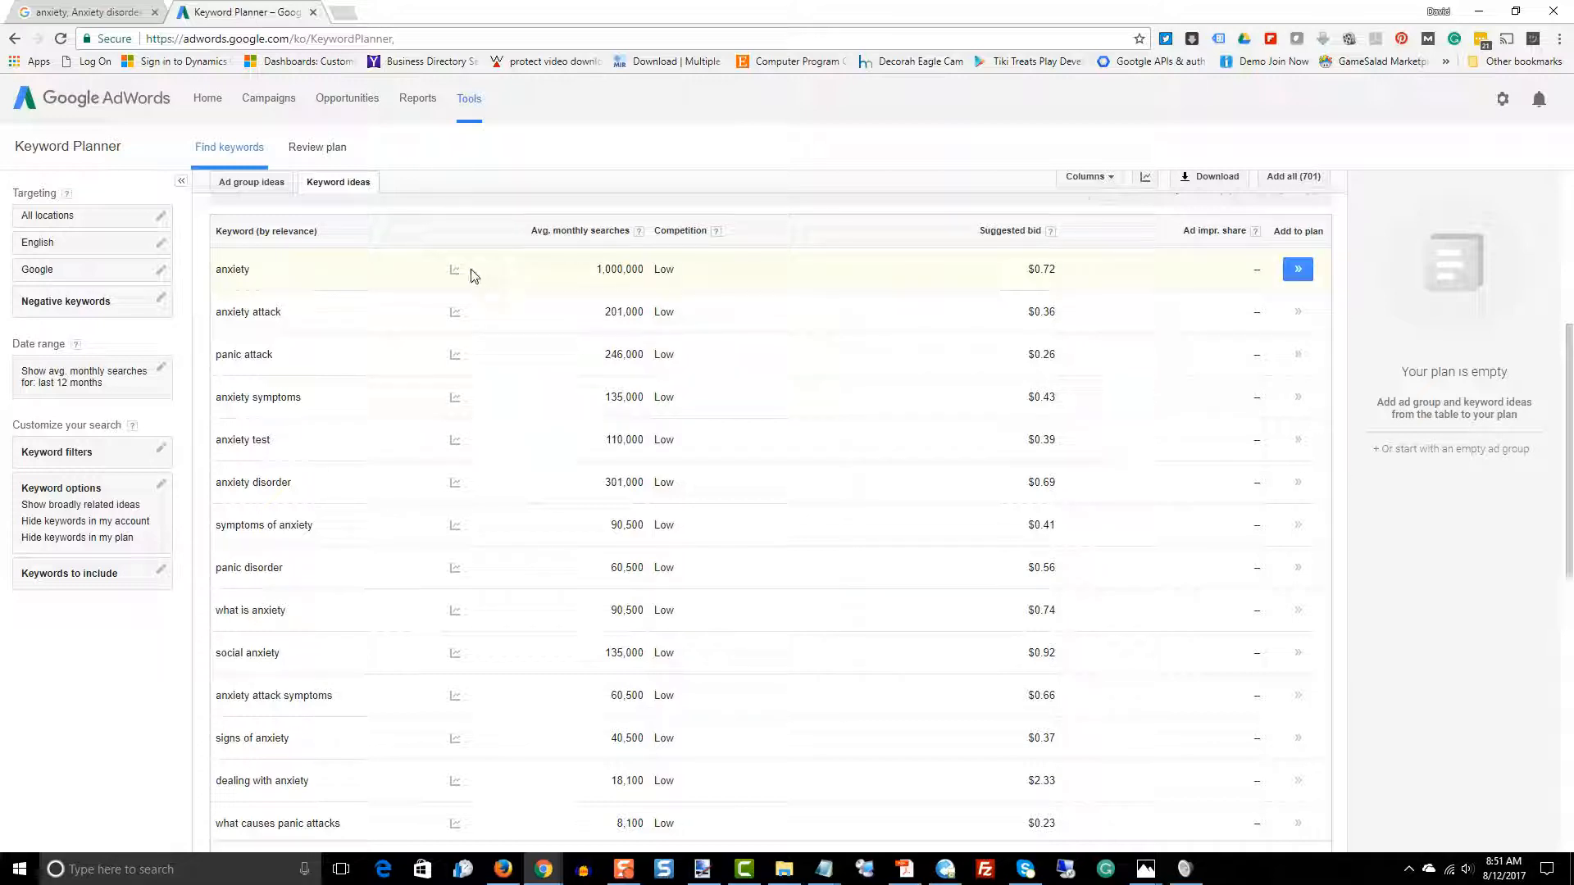
mouse_move(455, 277)
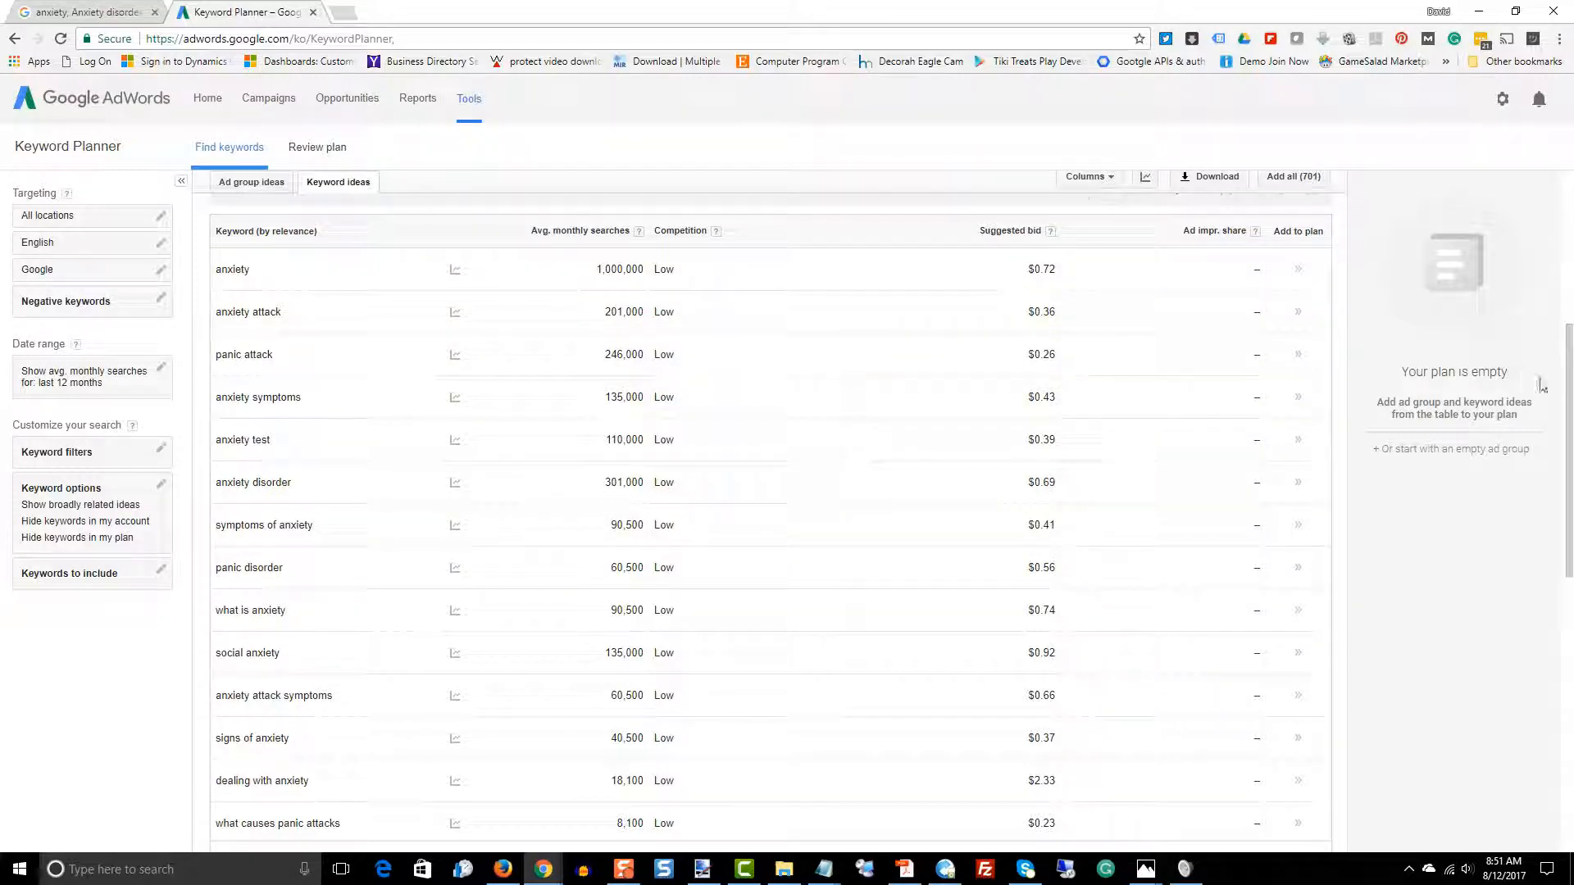
drag(1564, 390, 1571, 221)
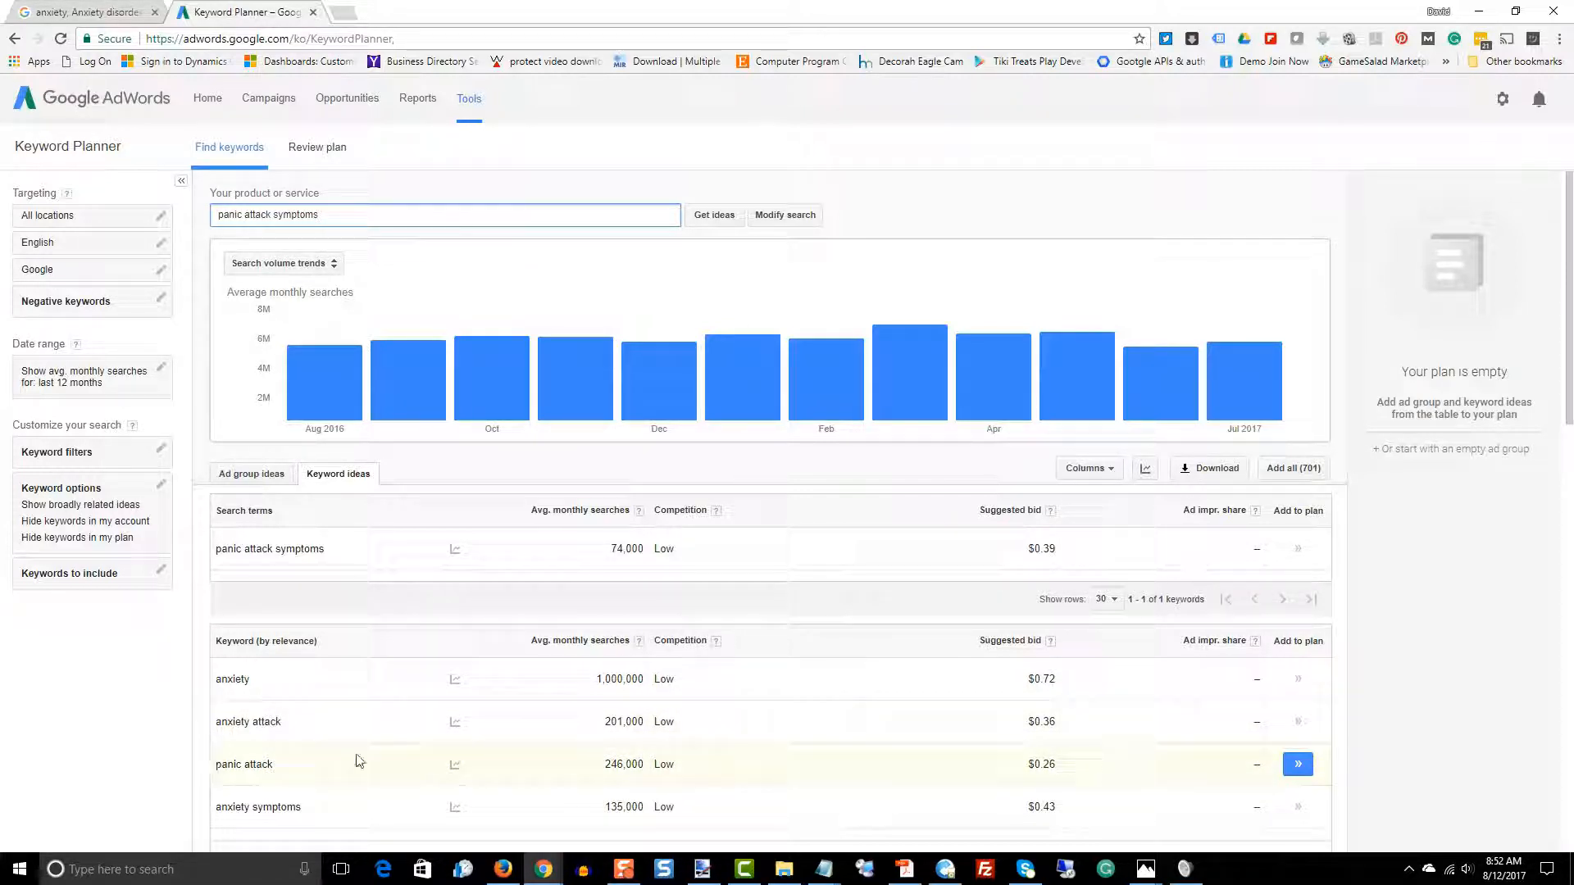
mouse_move(450, 556)
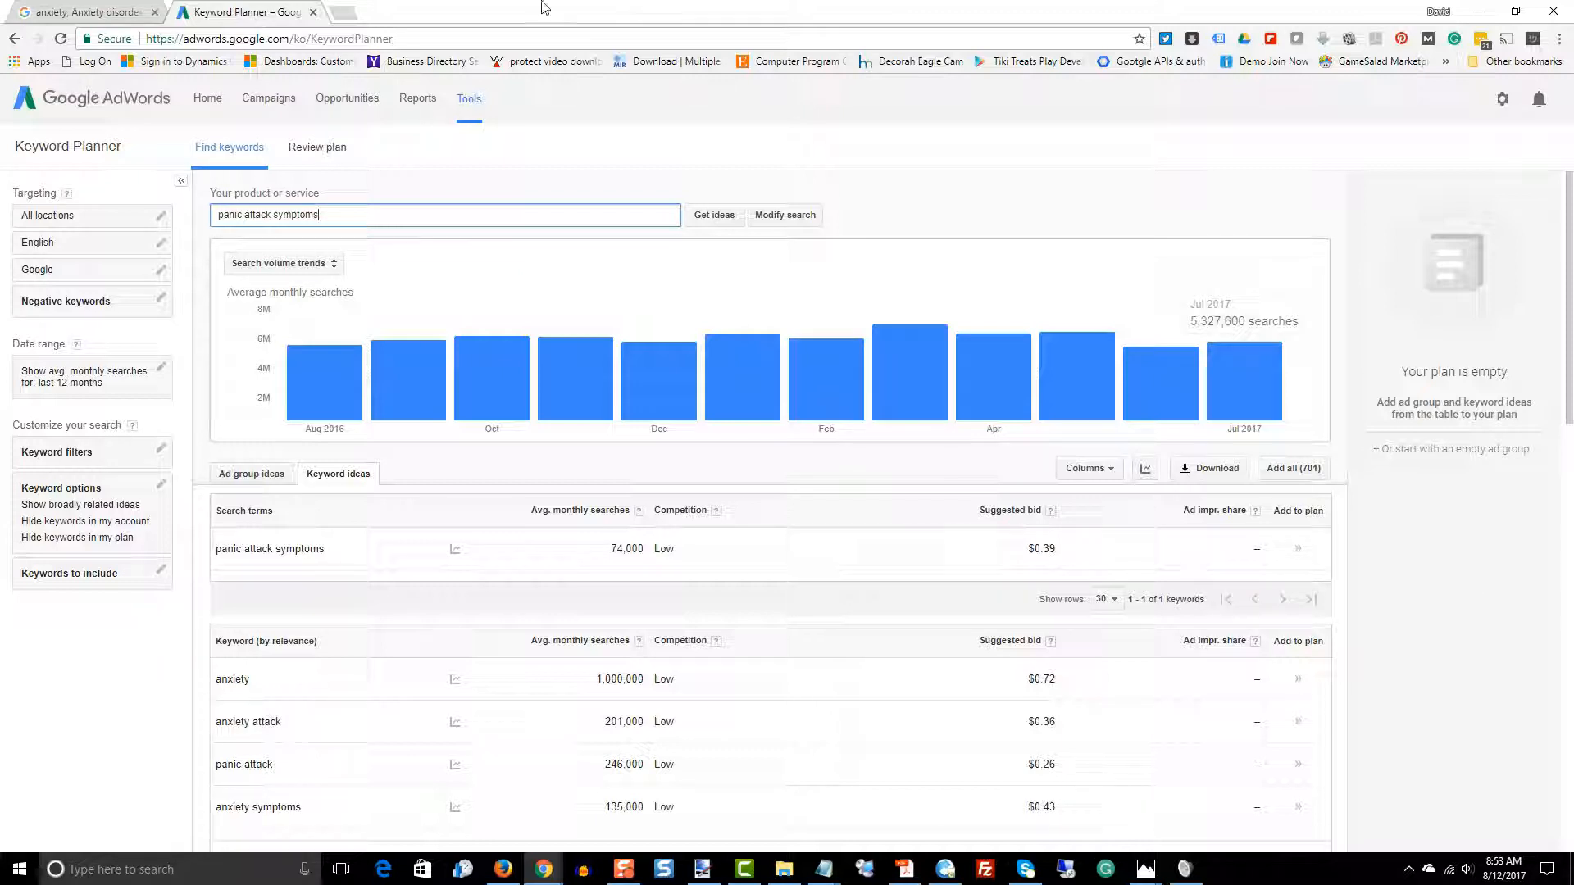
Search Google for "anxiety" in a new browser tab and look over the results.
click(341, 14)
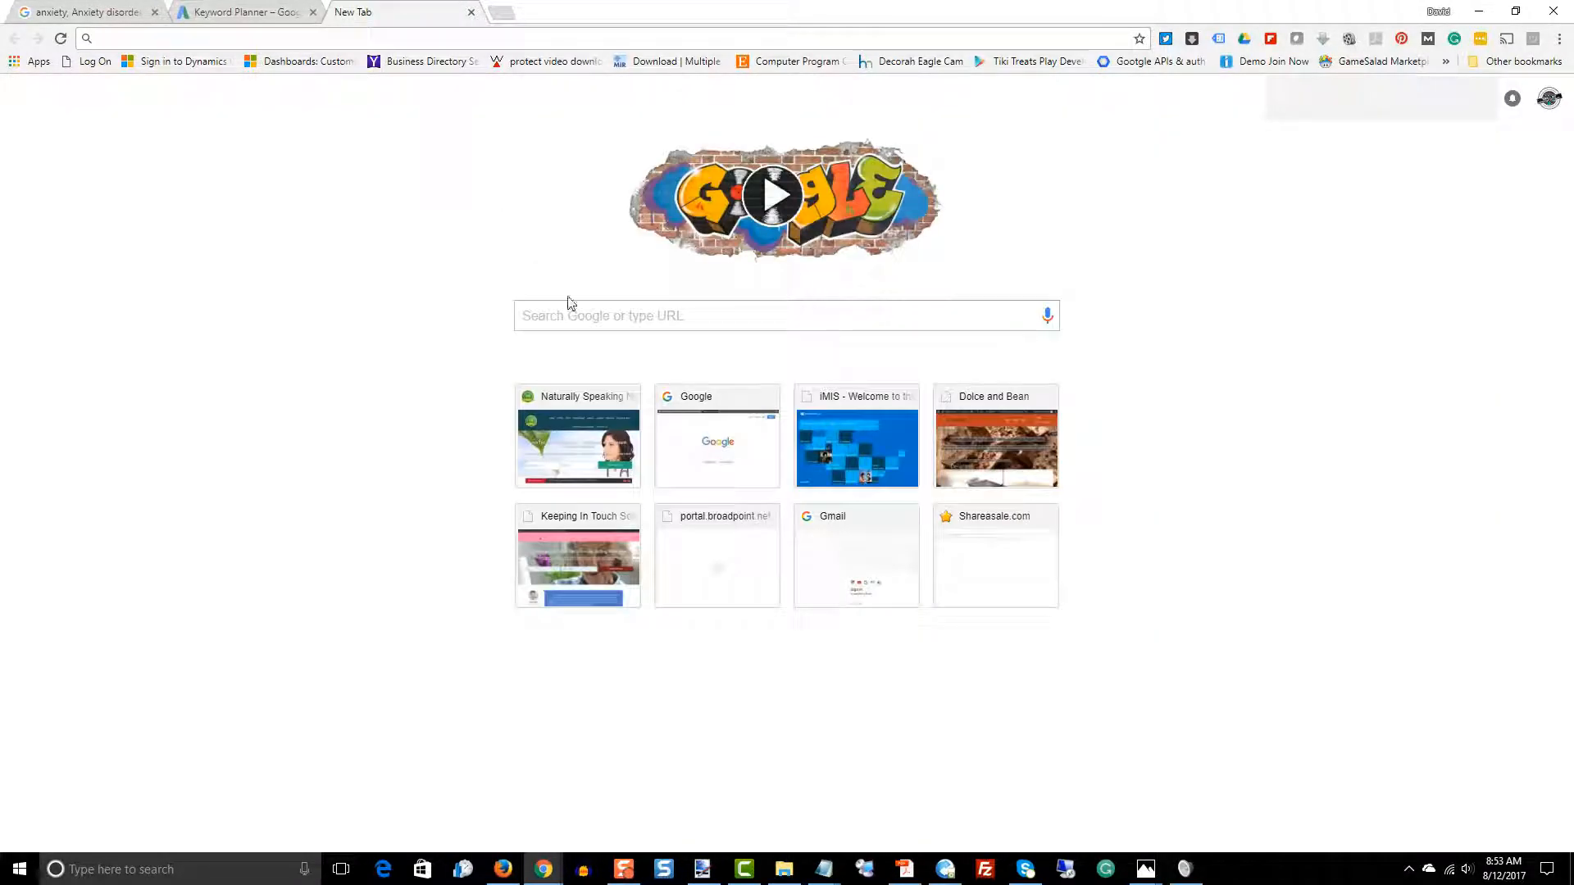
click(578, 314)
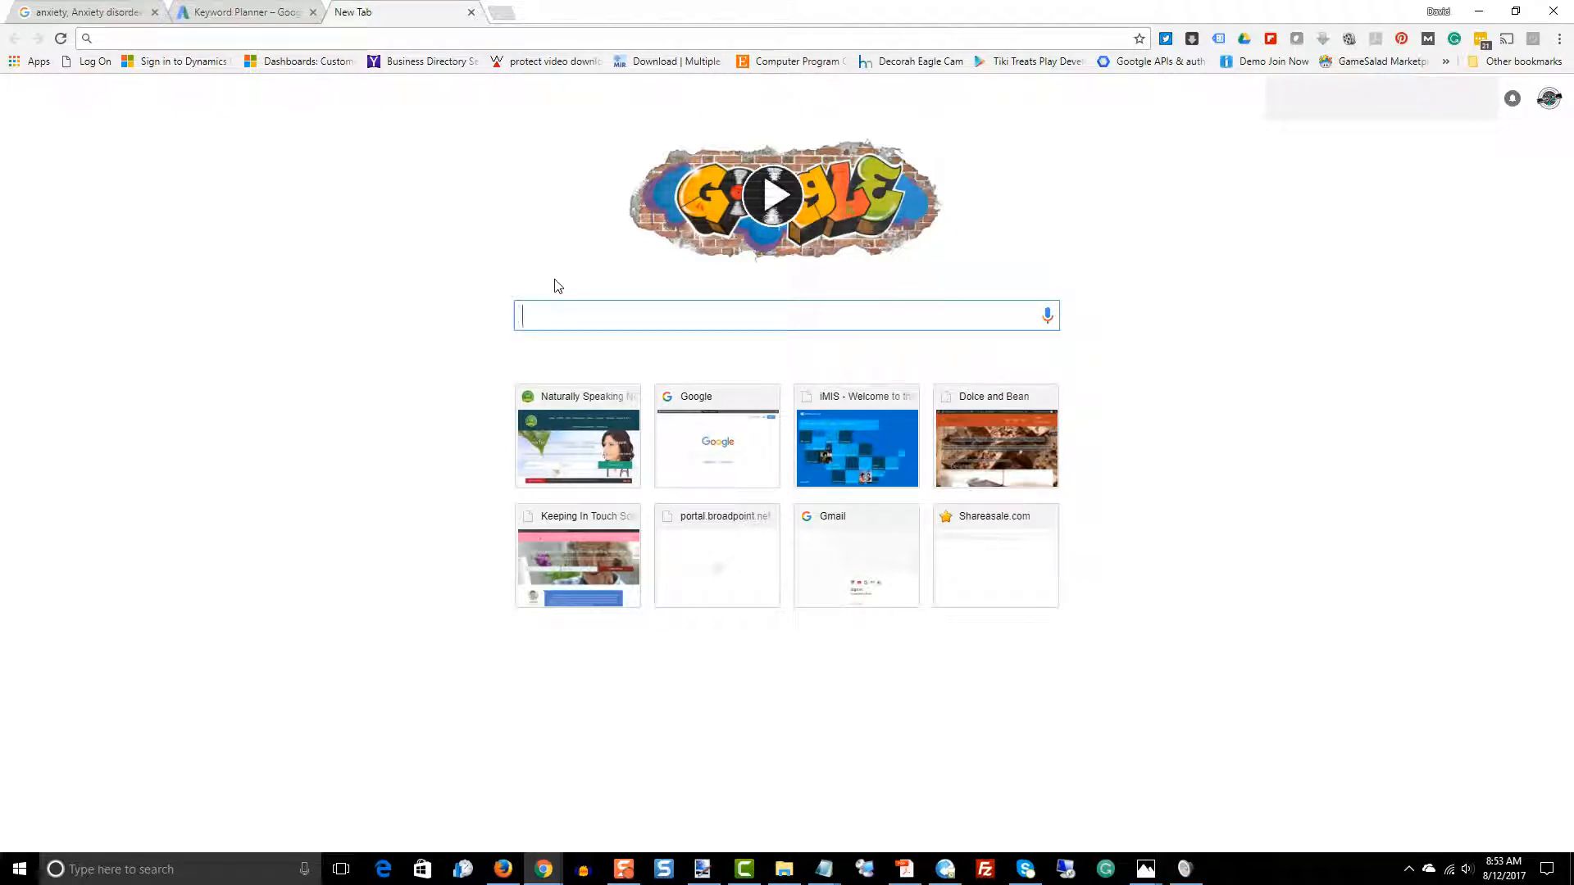
text(anixi)
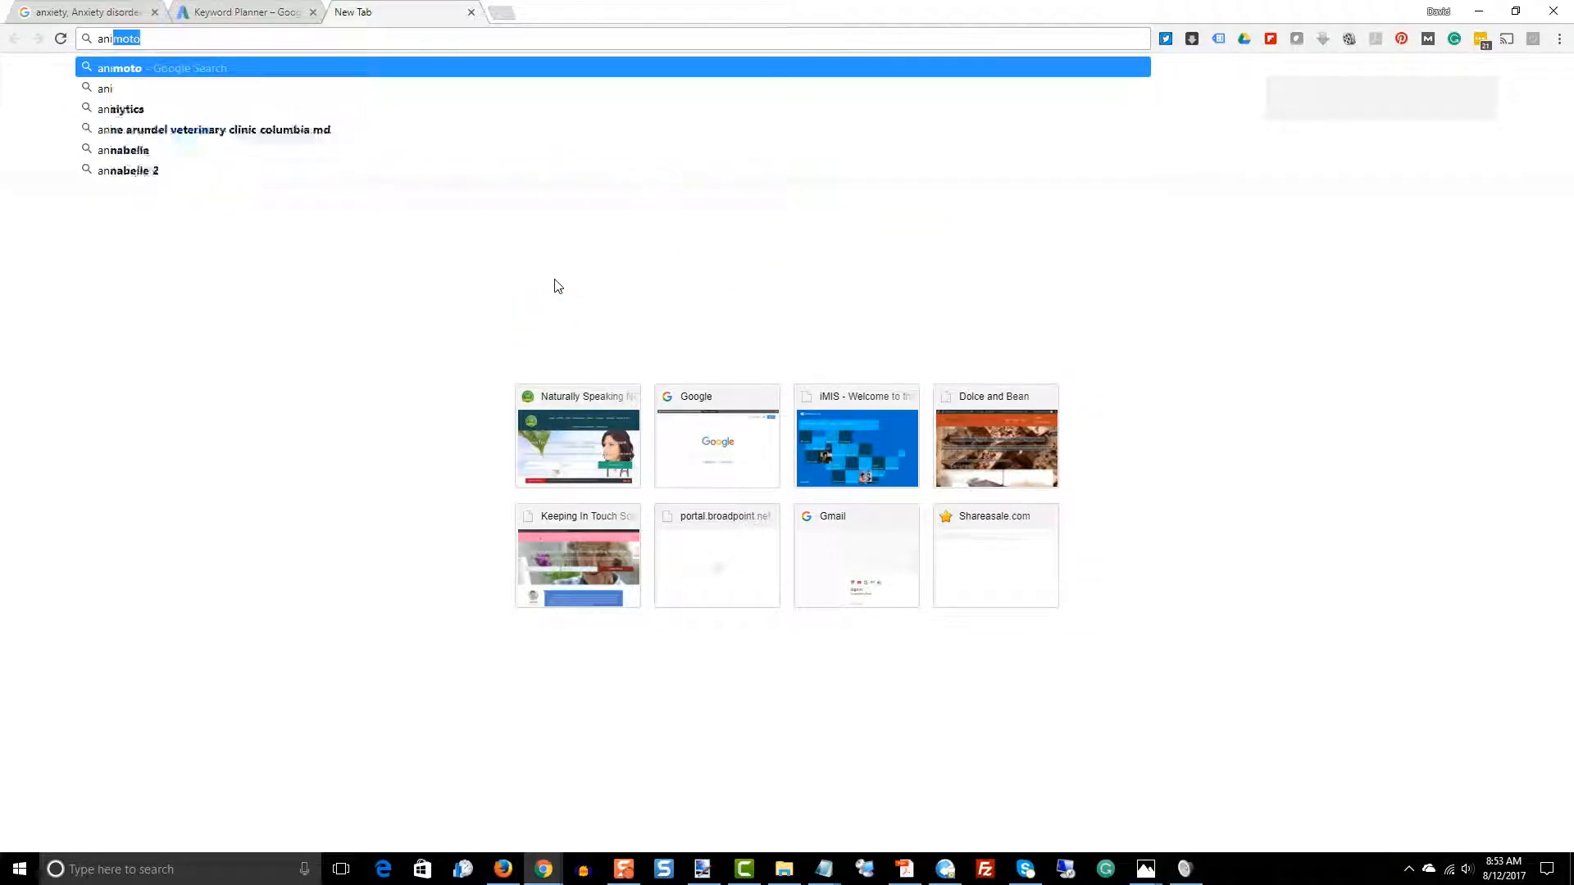
key(BackSpace)
key(BackSpace)
key(BackSpace)
text(xiety)
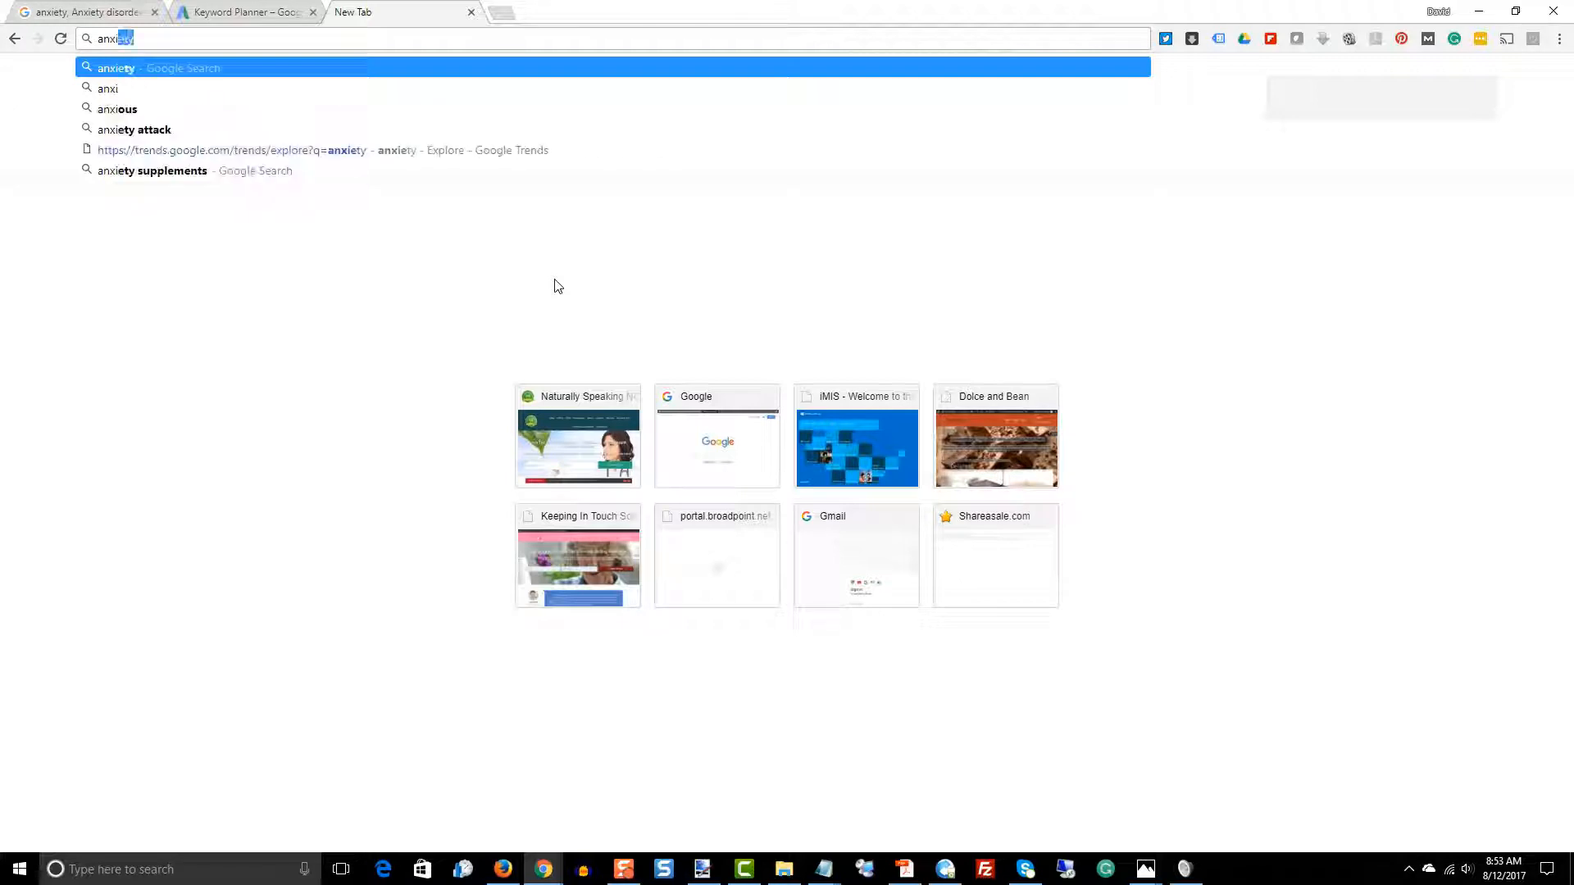
key(Return)
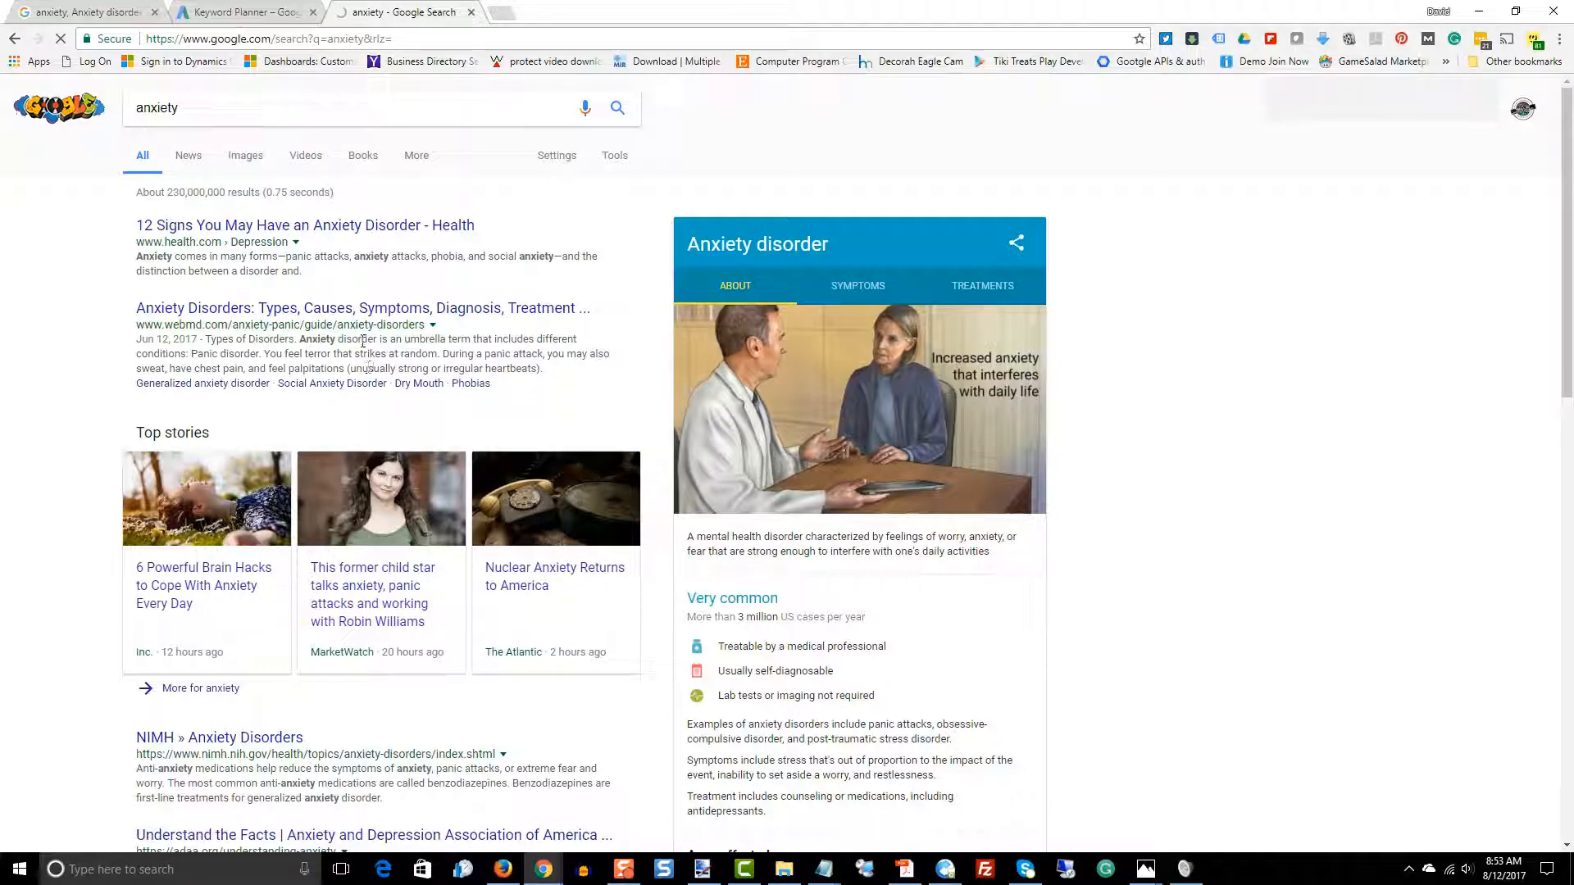
scroll(1153, 333, down, 4)
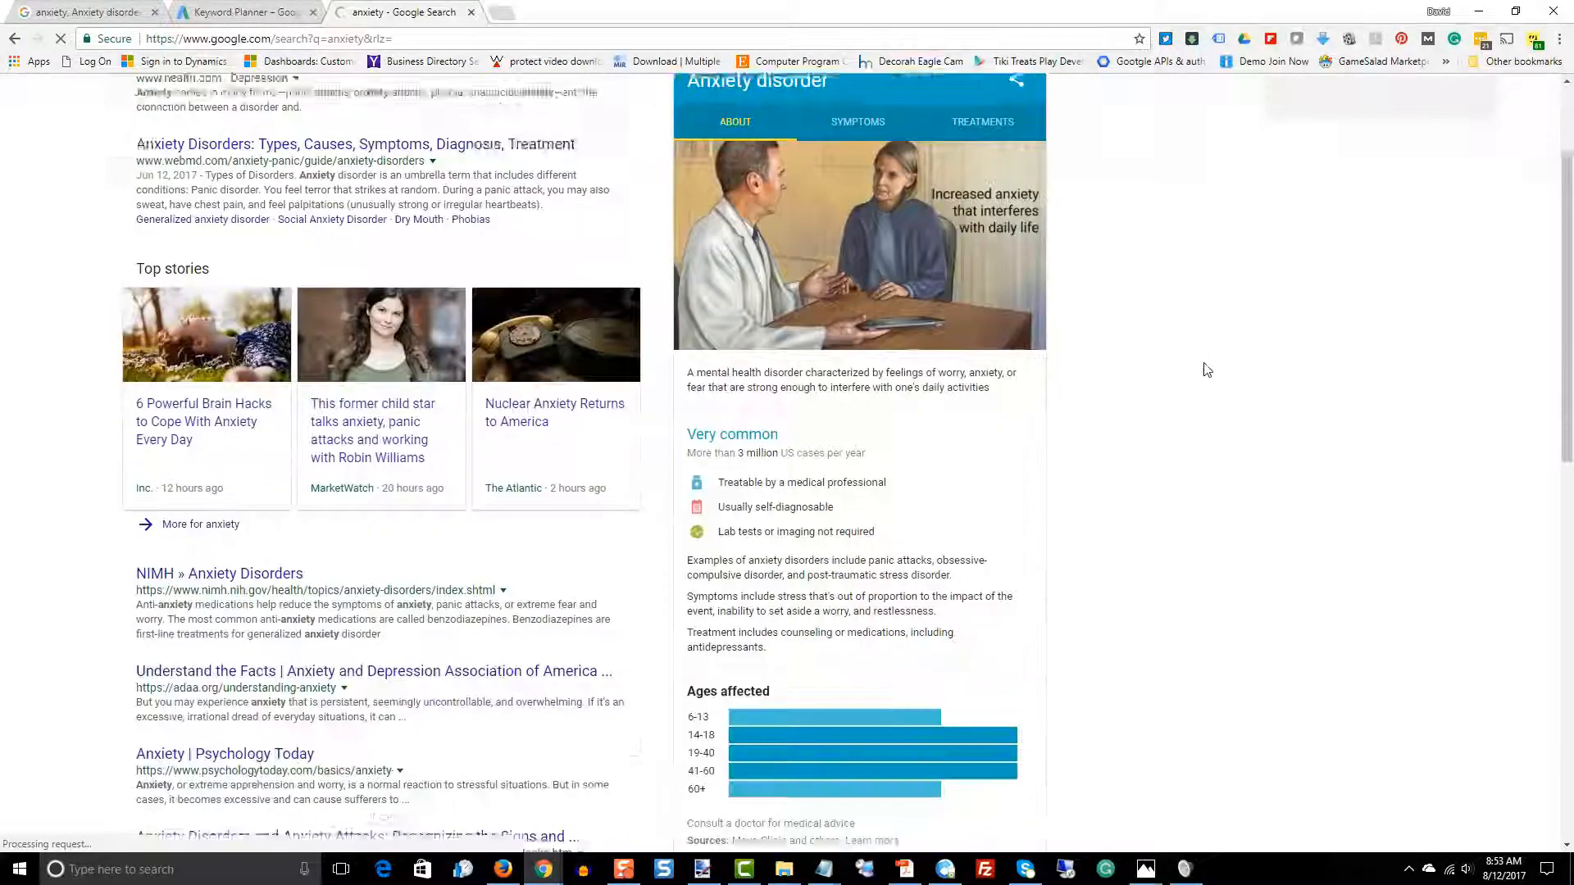
Review the rest of the Google results for "anxiety", including the People also ask questions and the related searches.
scroll(244, 519, down, 1)
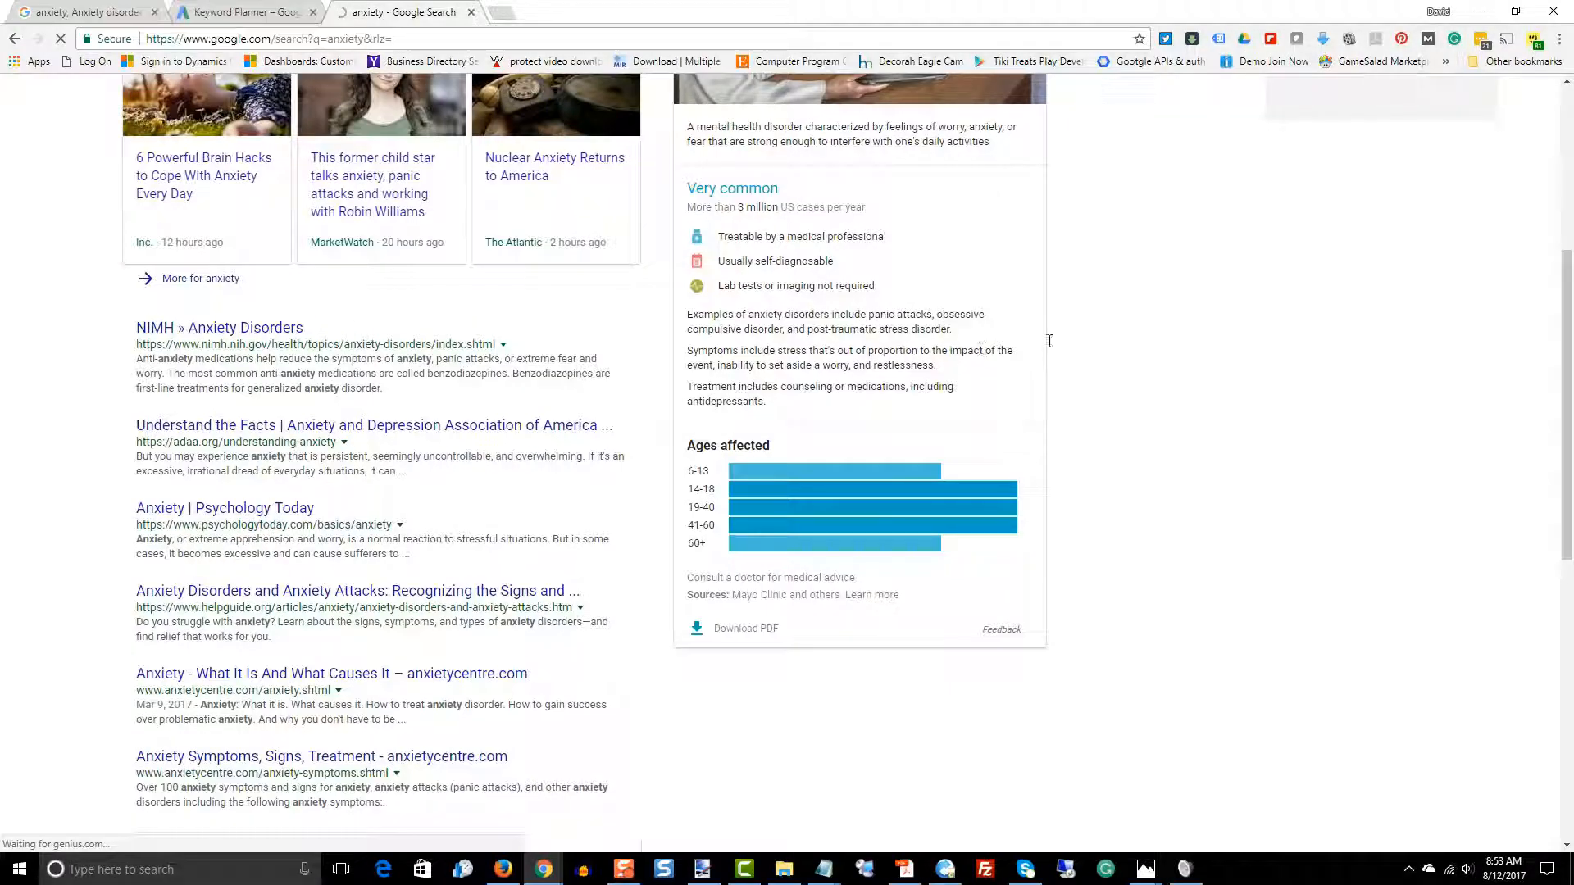
scroll(1188, 334, down, 2)
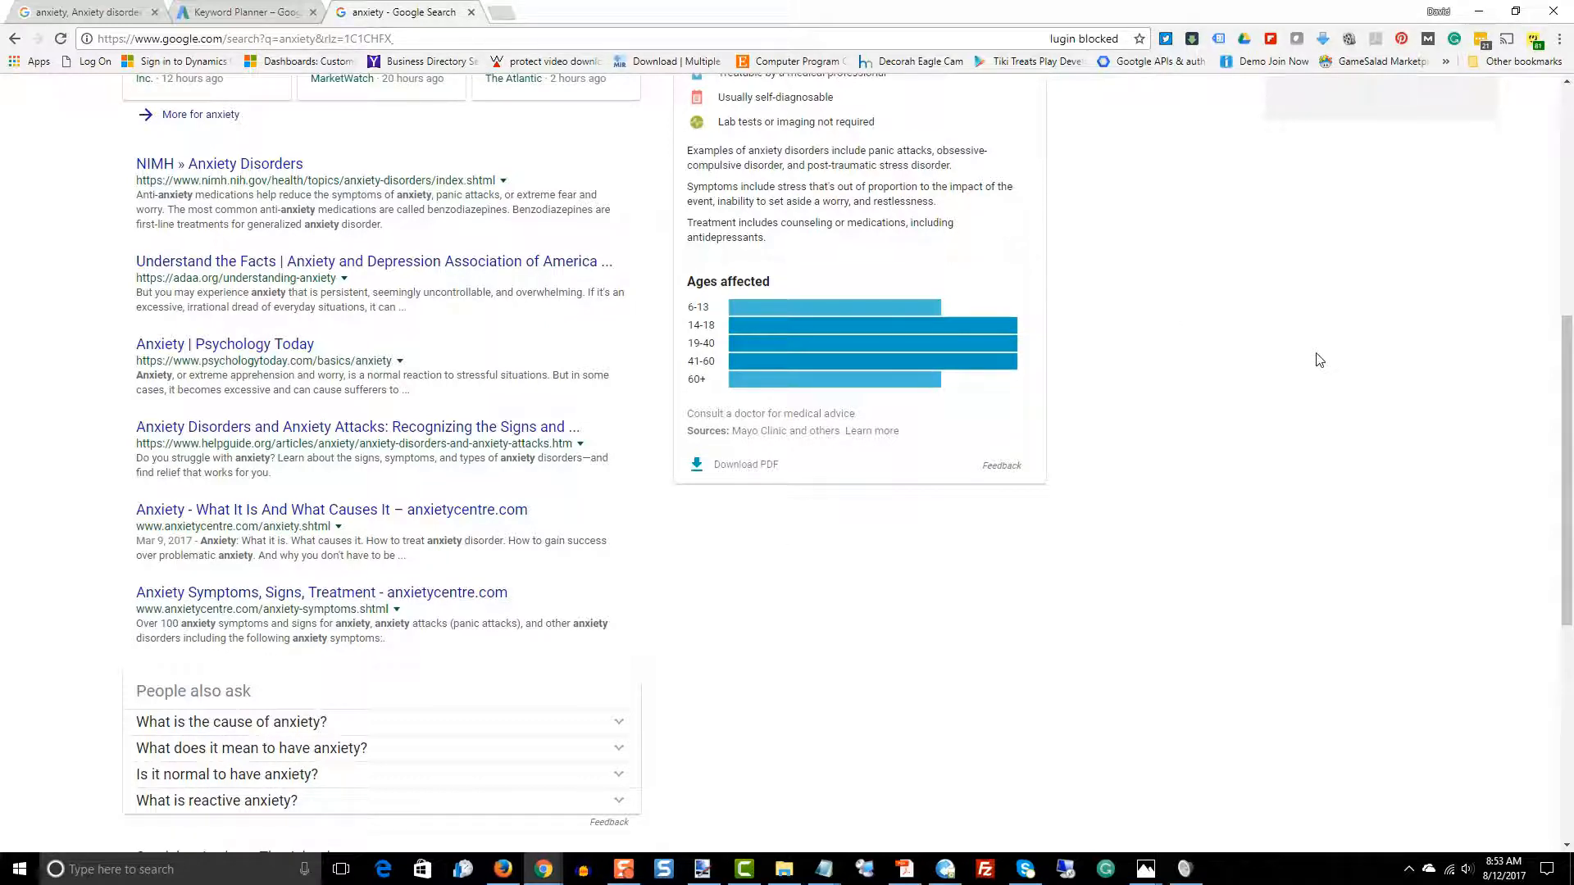
scroll(1317, 359, up, 2)
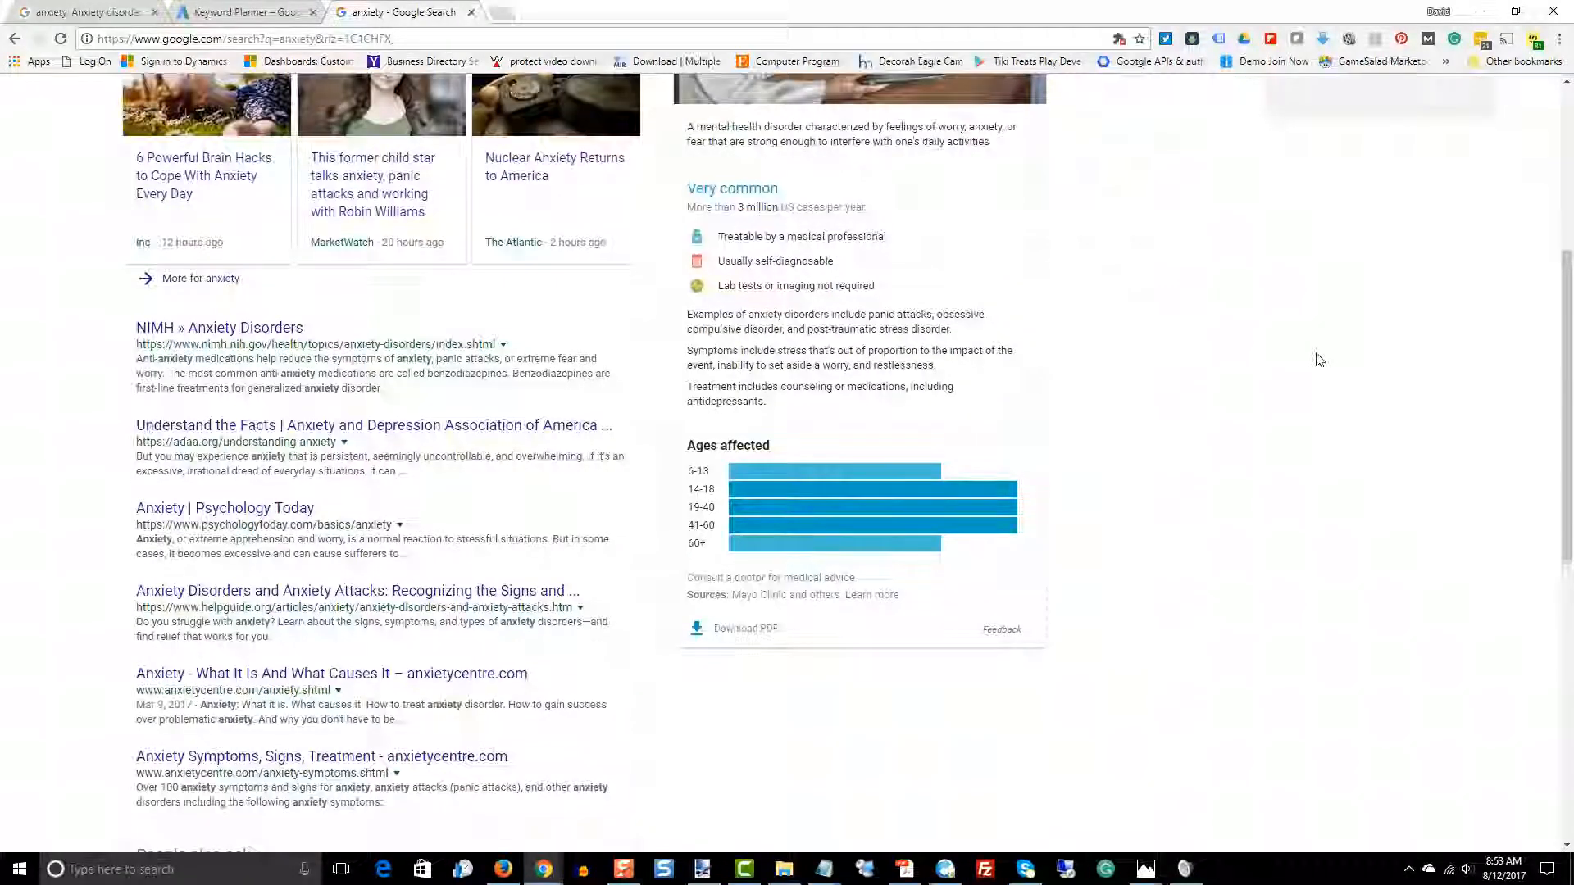
scroll(1304, 377, down, 4)
scroll(1295, 398, down, 5)
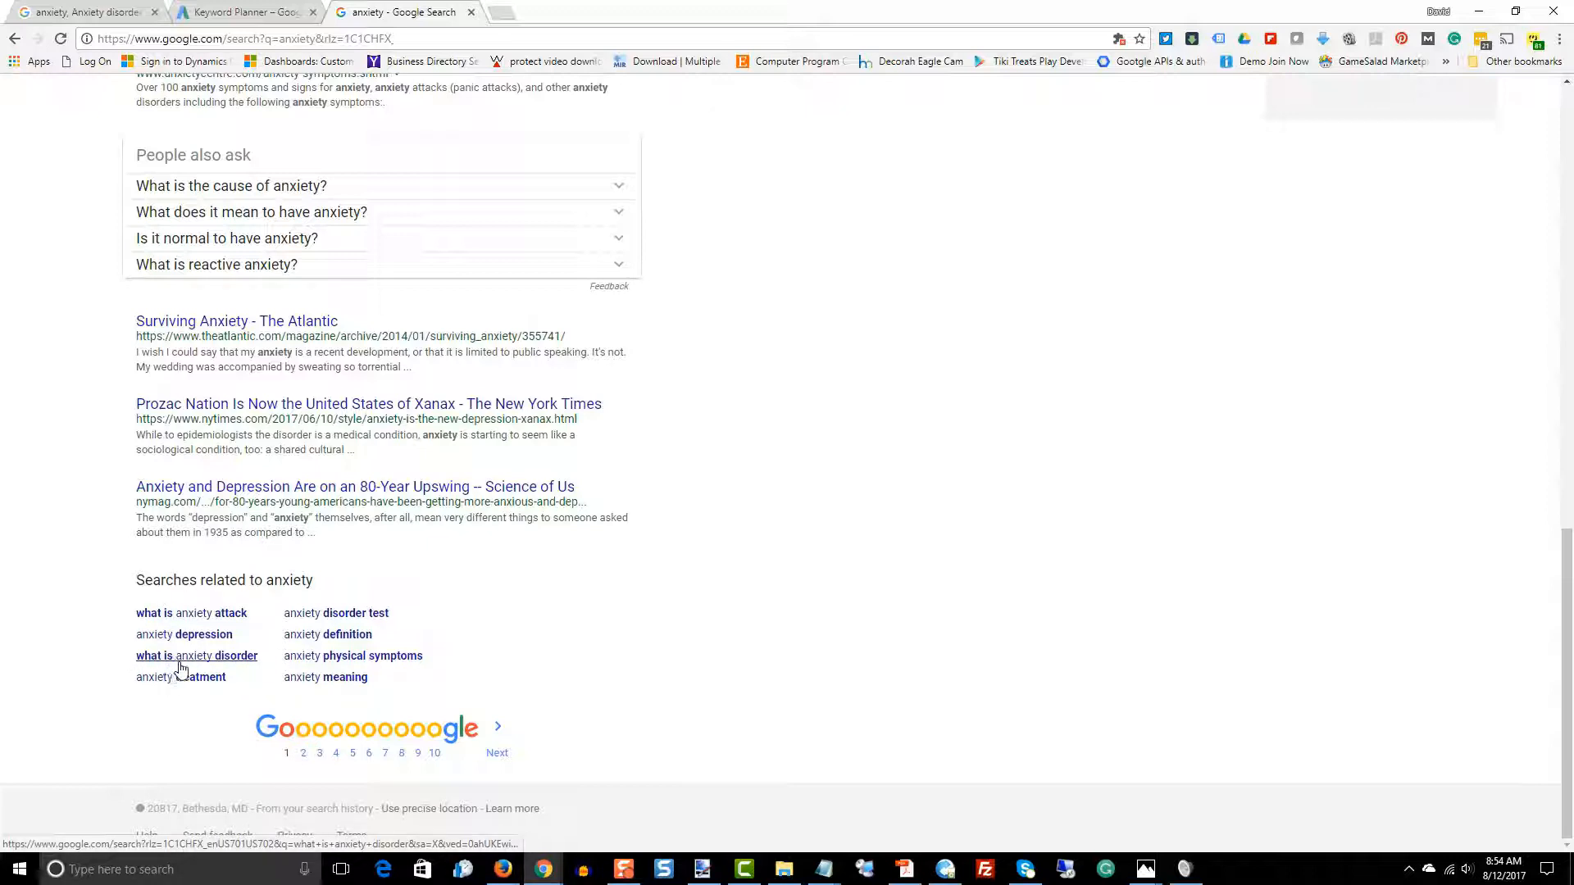
Return to Keyword Planner and get keyword ideas for "what is an anxiety disorder" in place of the previous search term.
click(236, 16)
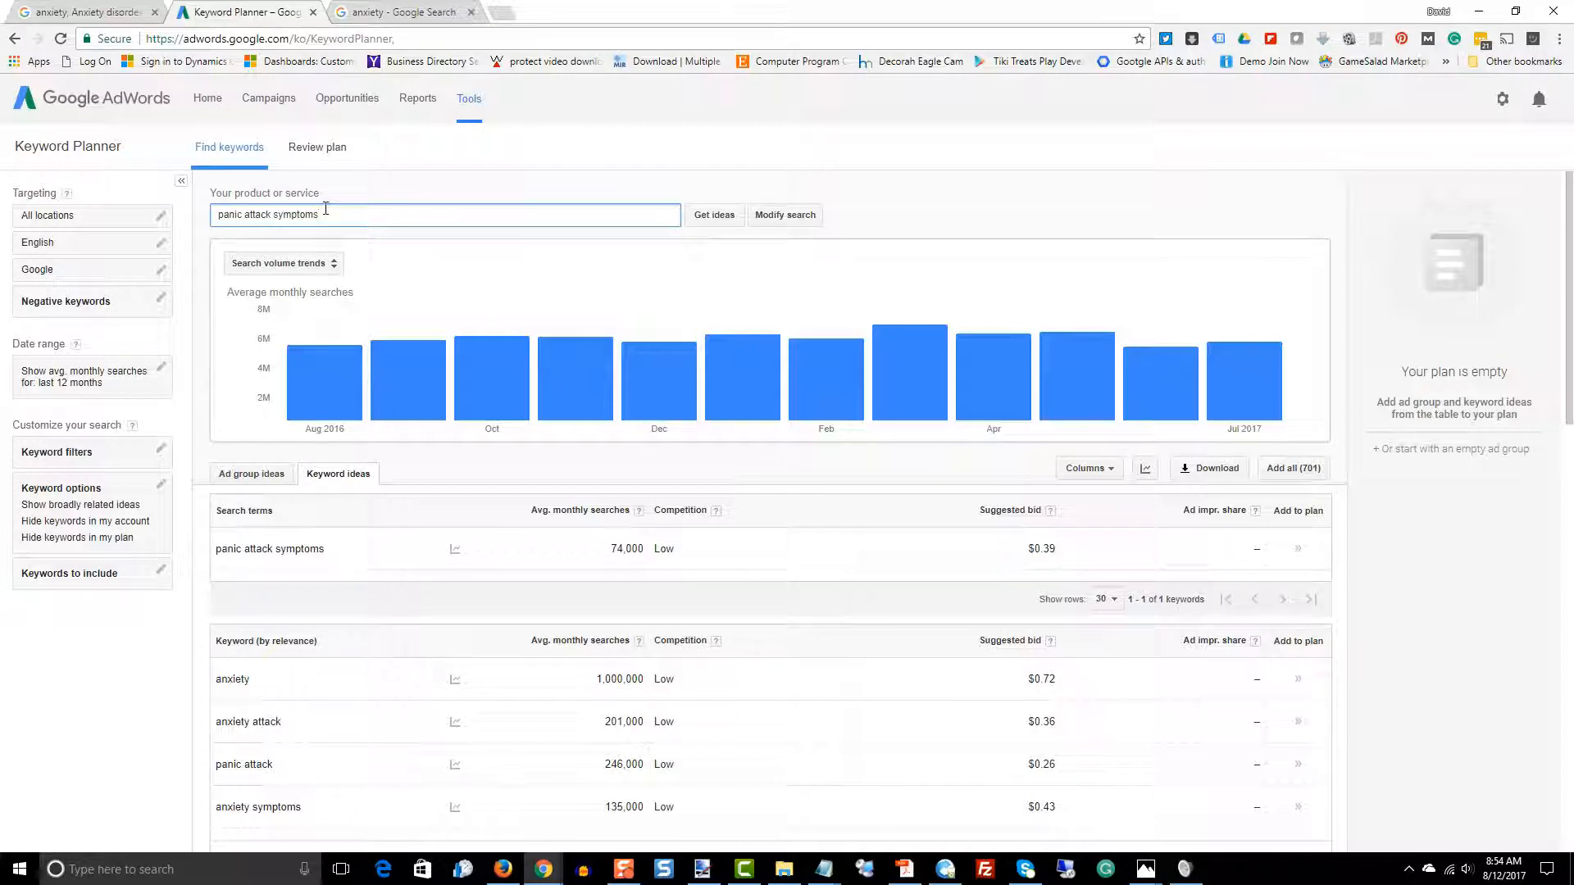
drag(322, 213, 197, 216)
text(what is an anxiety disorder)
key(Return)
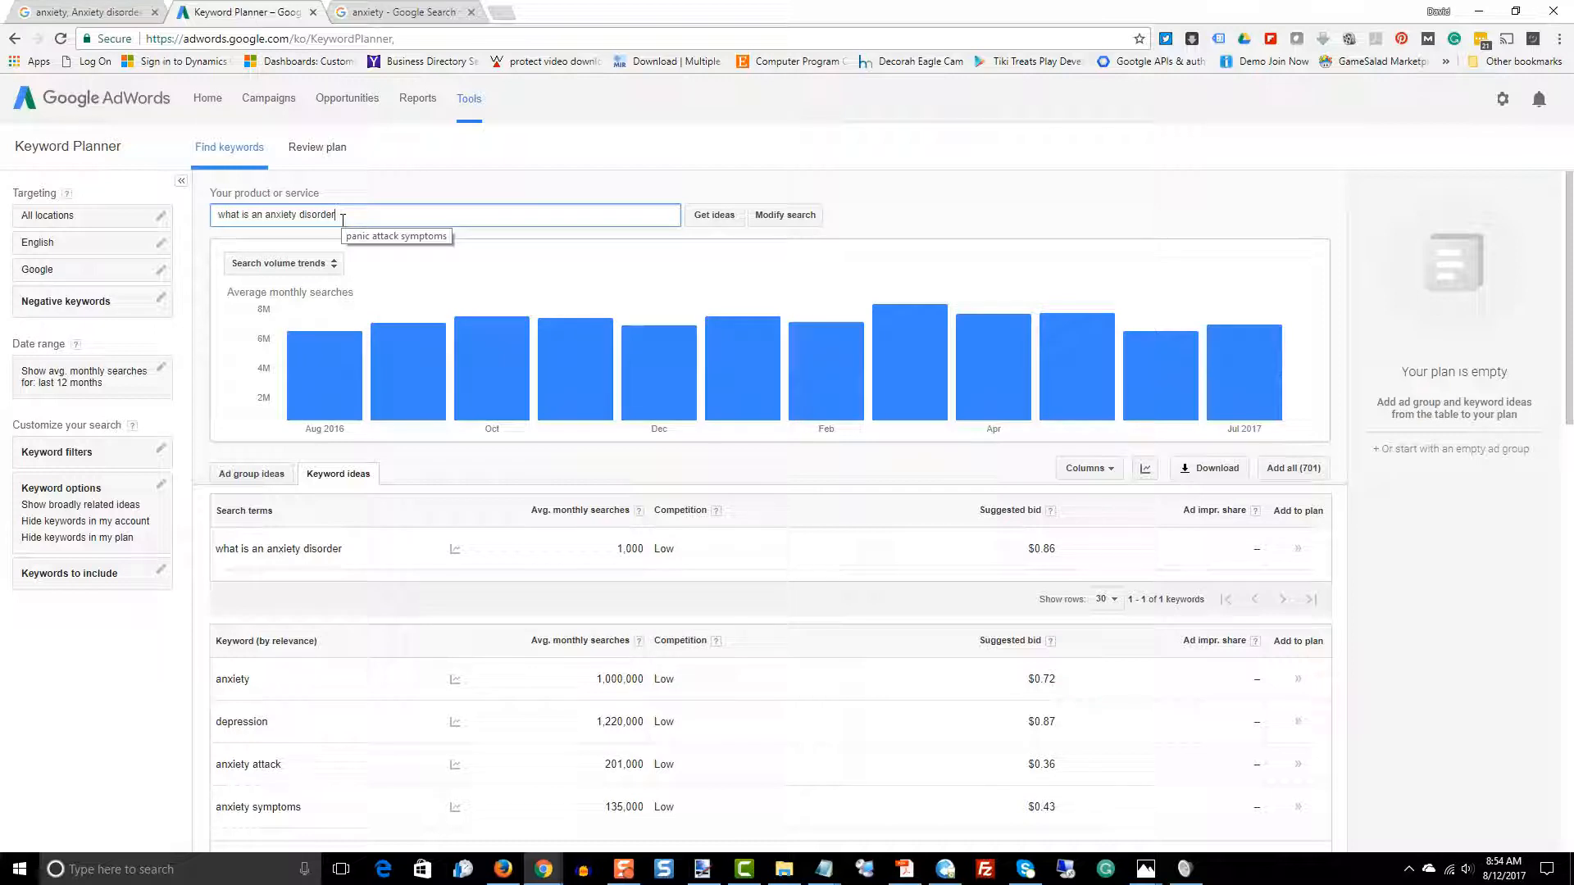
Examine the search volume trend and keyword ideas for "what is an anxiety disorder", comparing monthly searches, competition and suggested bids.
mouse_move(279, 366)
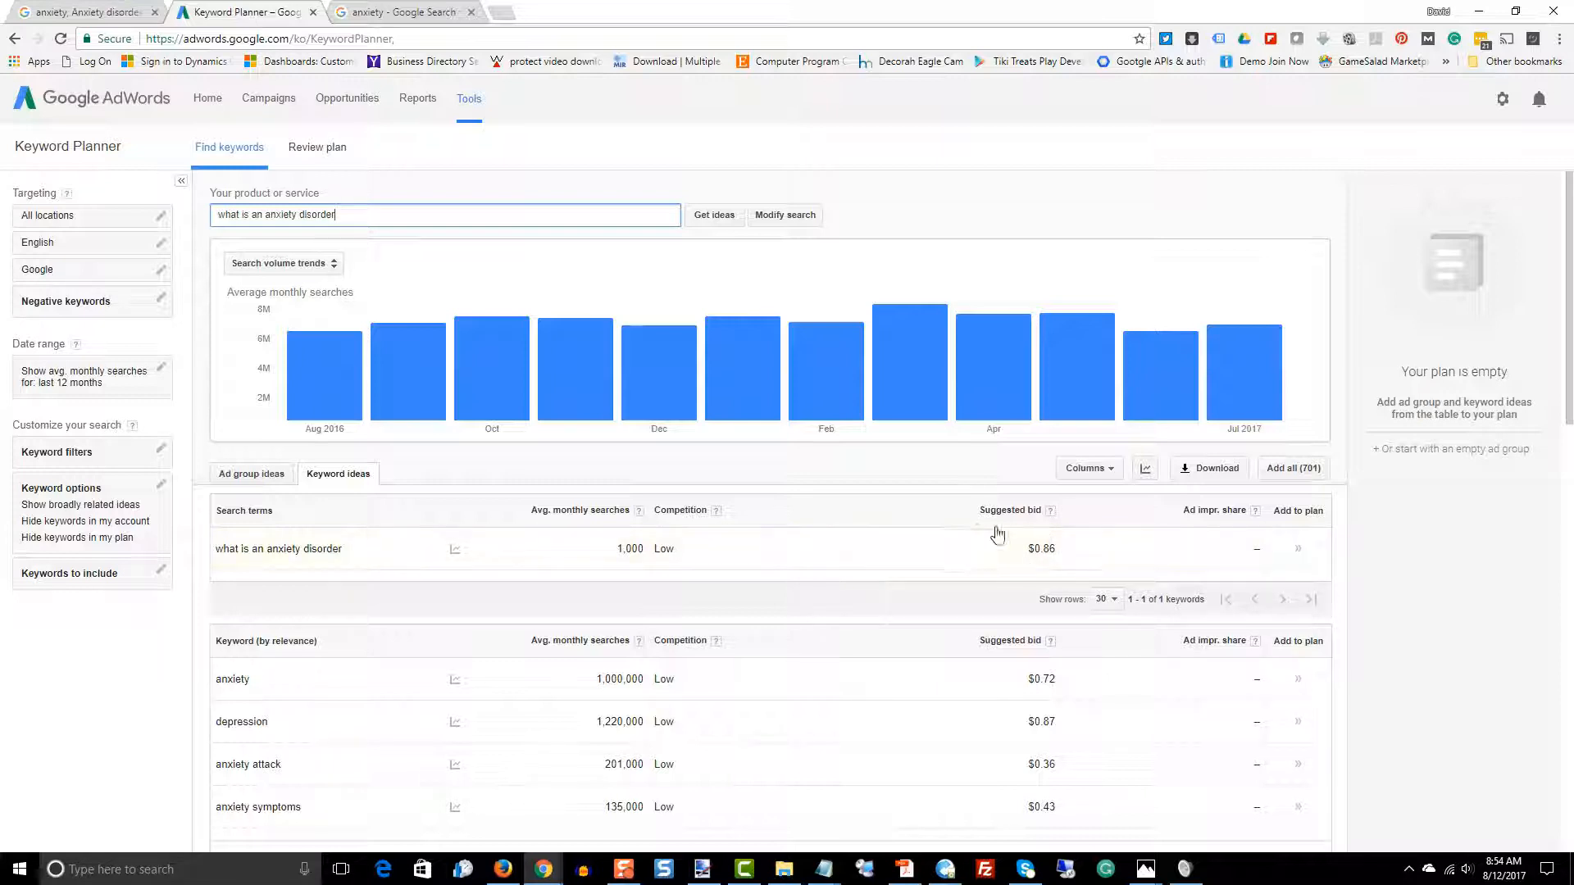
mouse_move(579, 376)
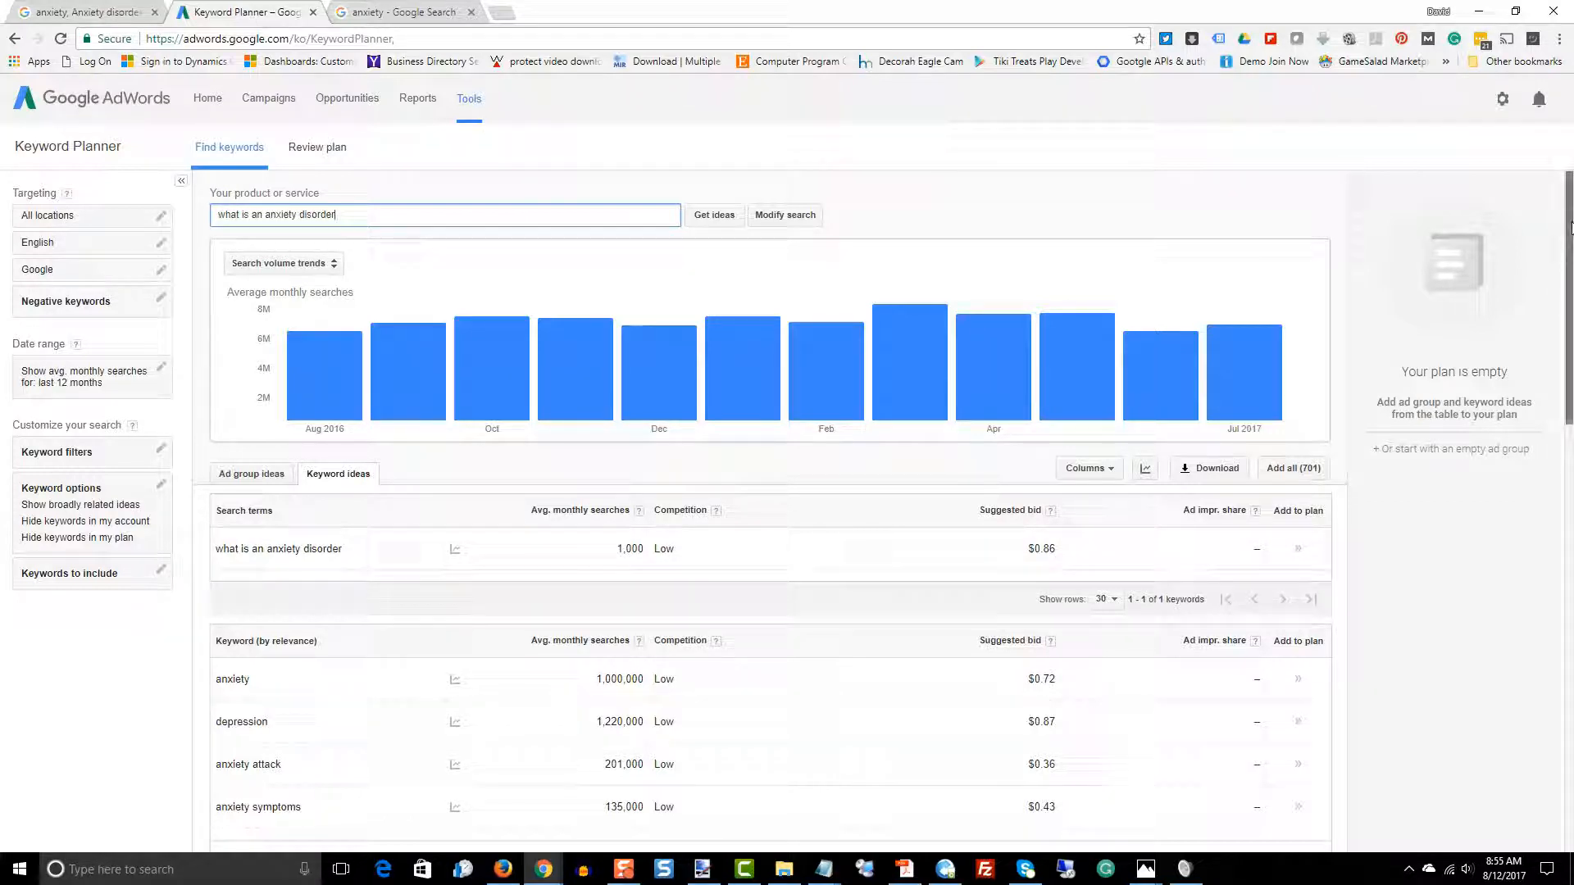
scroll(1565, 246, down, 1)
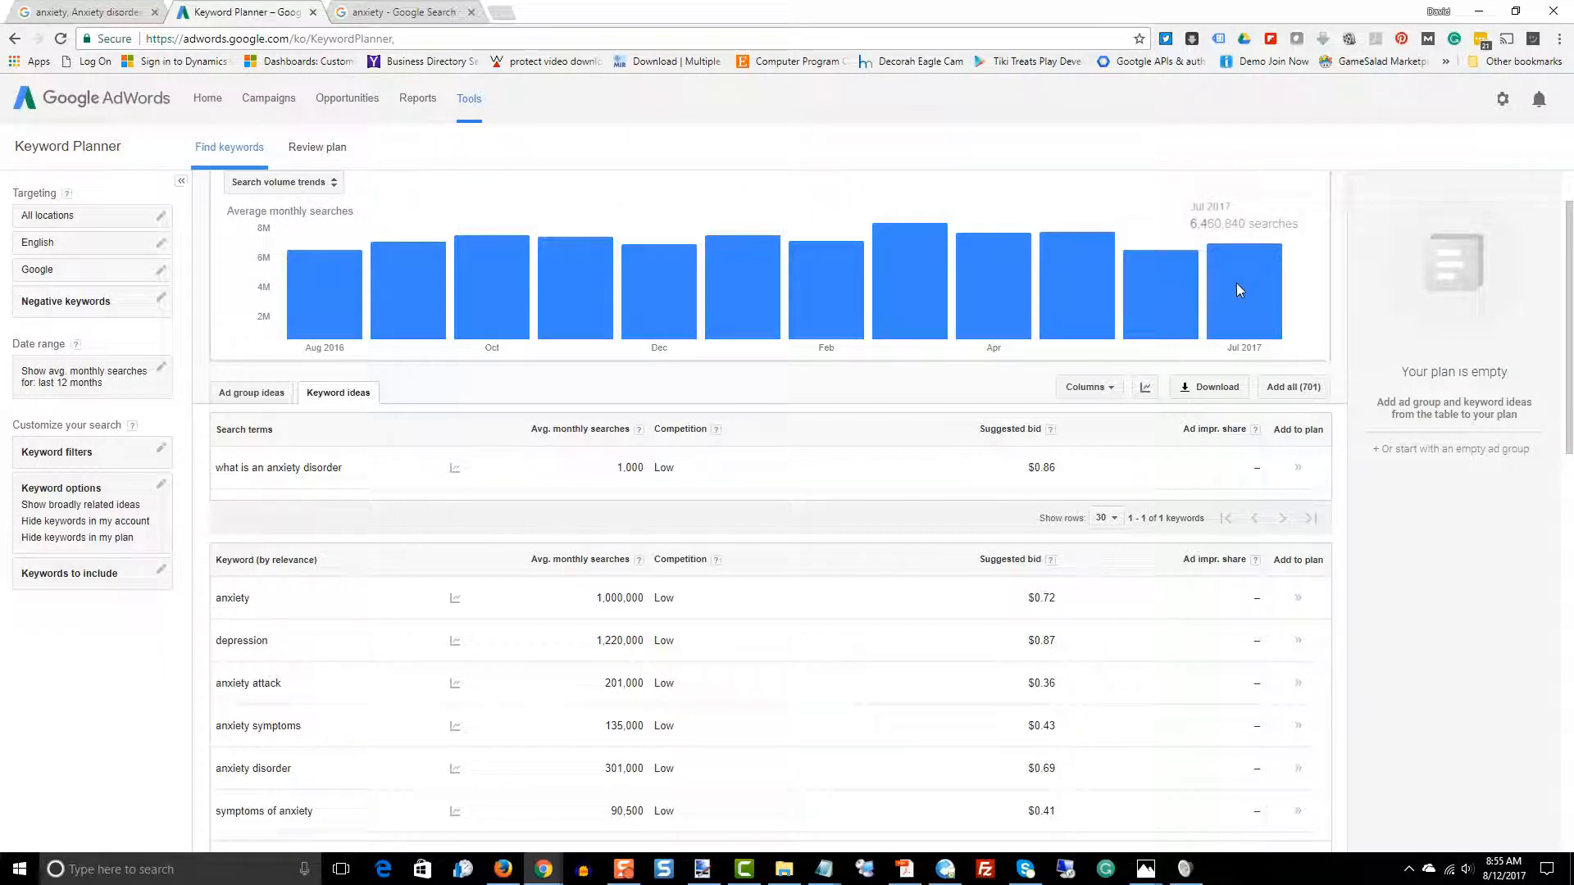
mouse_move(1239, 289)
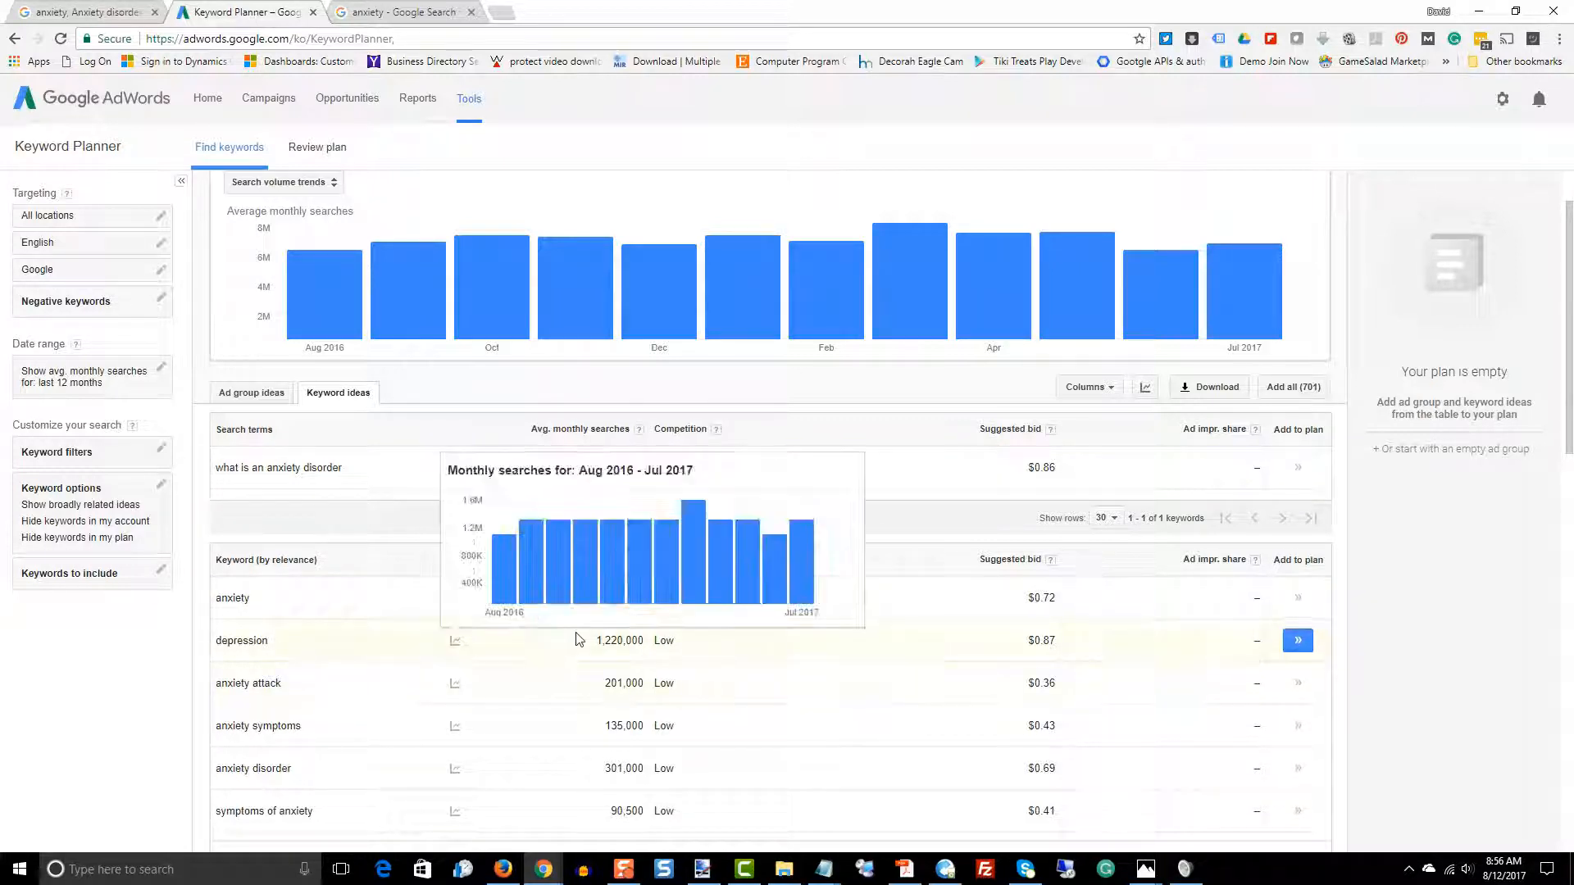
scroll(348, 643, down, 2)
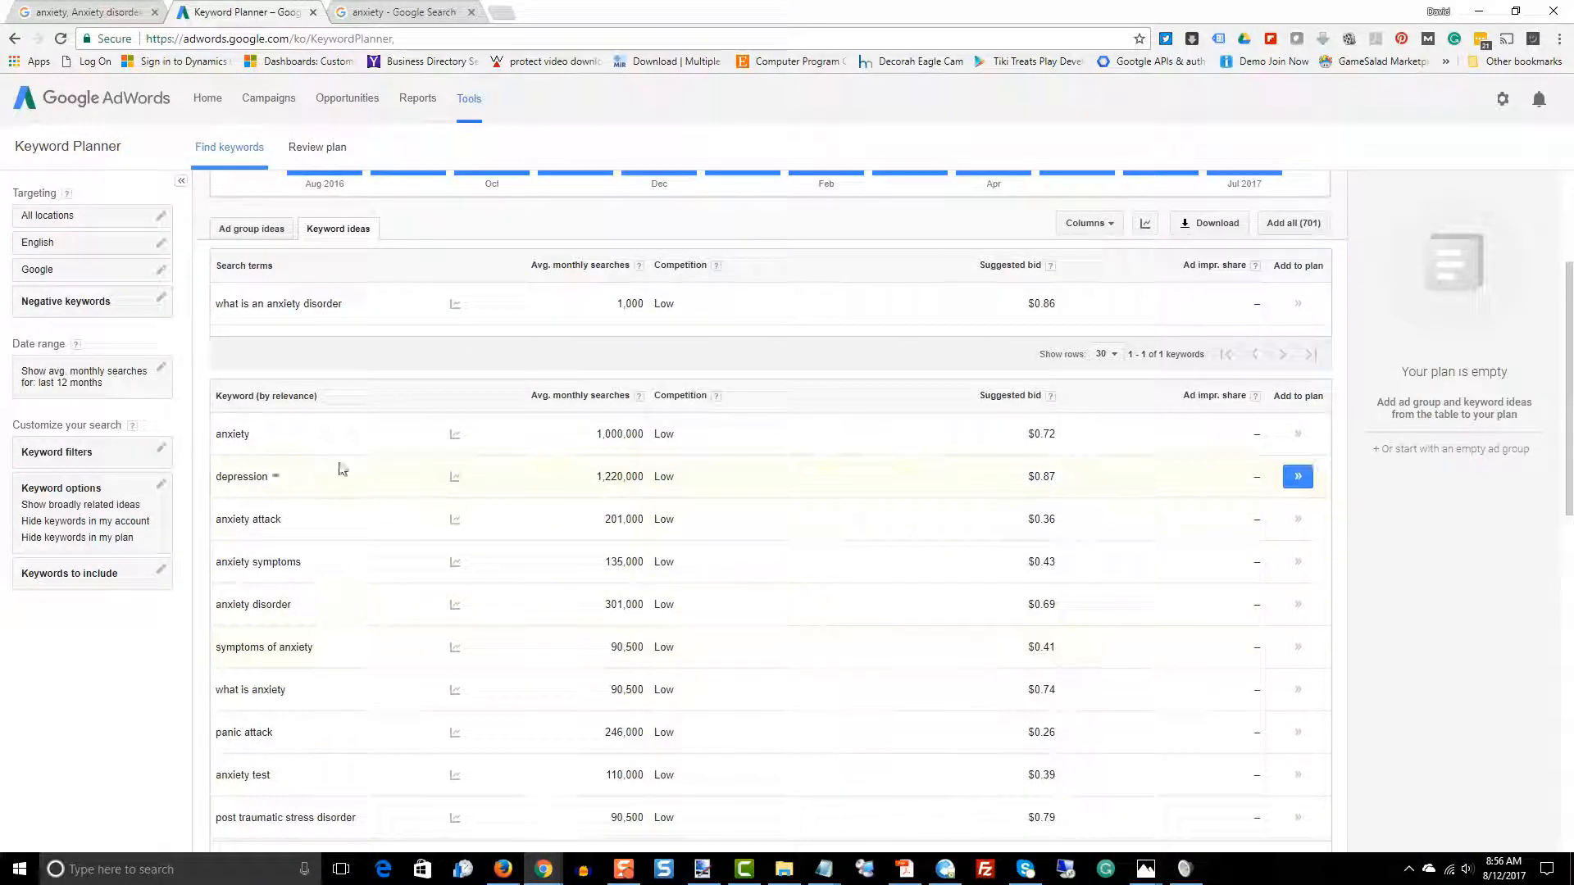
scroll(340, 525, down, 2)
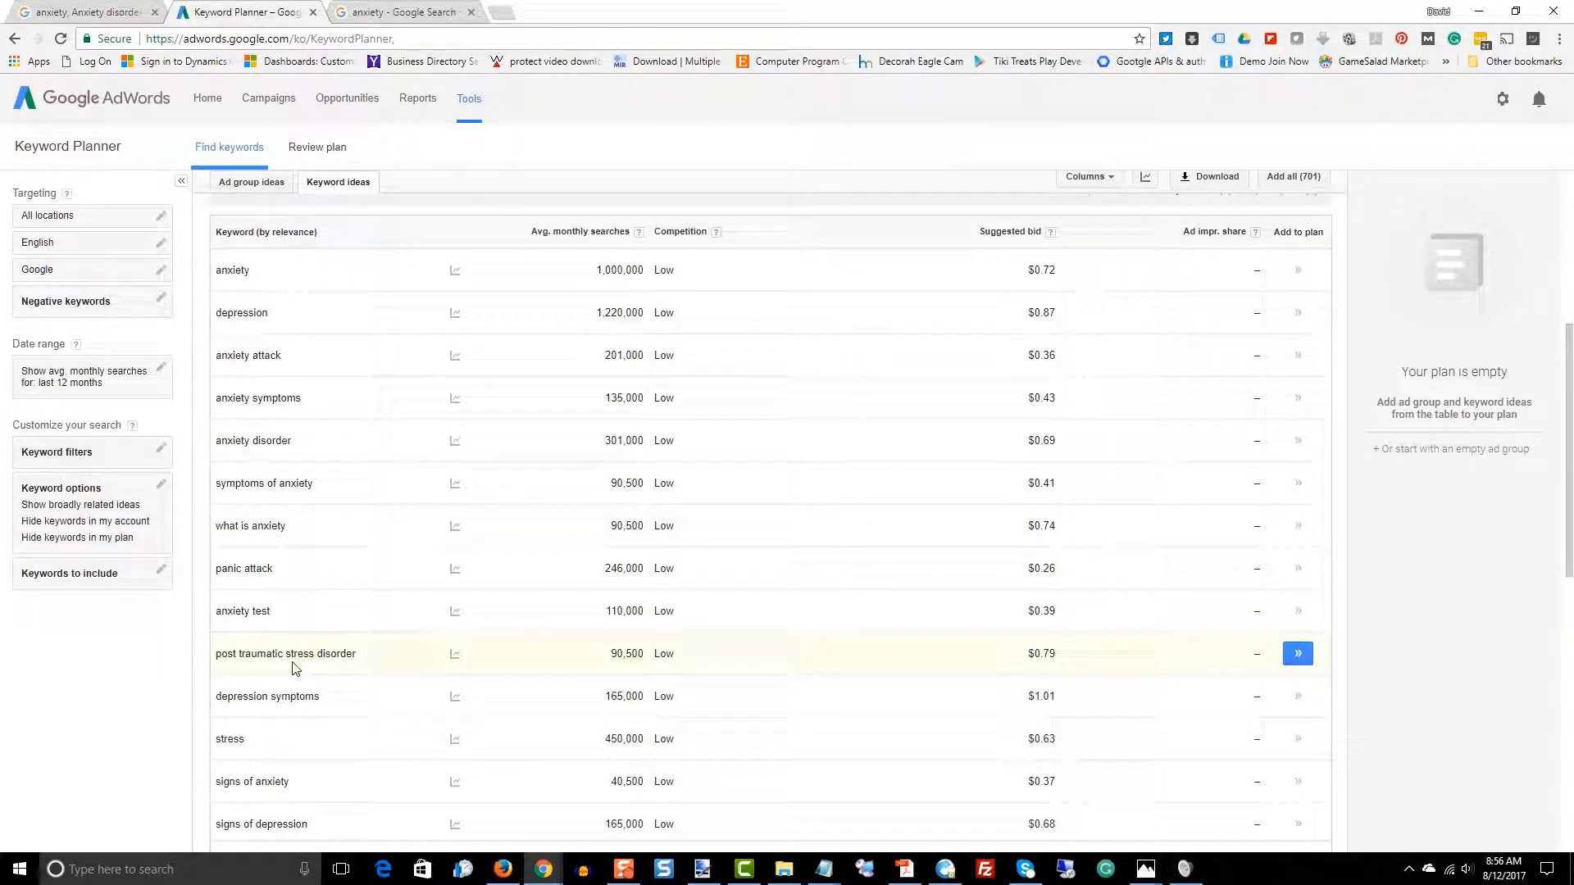
scroll(295, 668, down, 1)
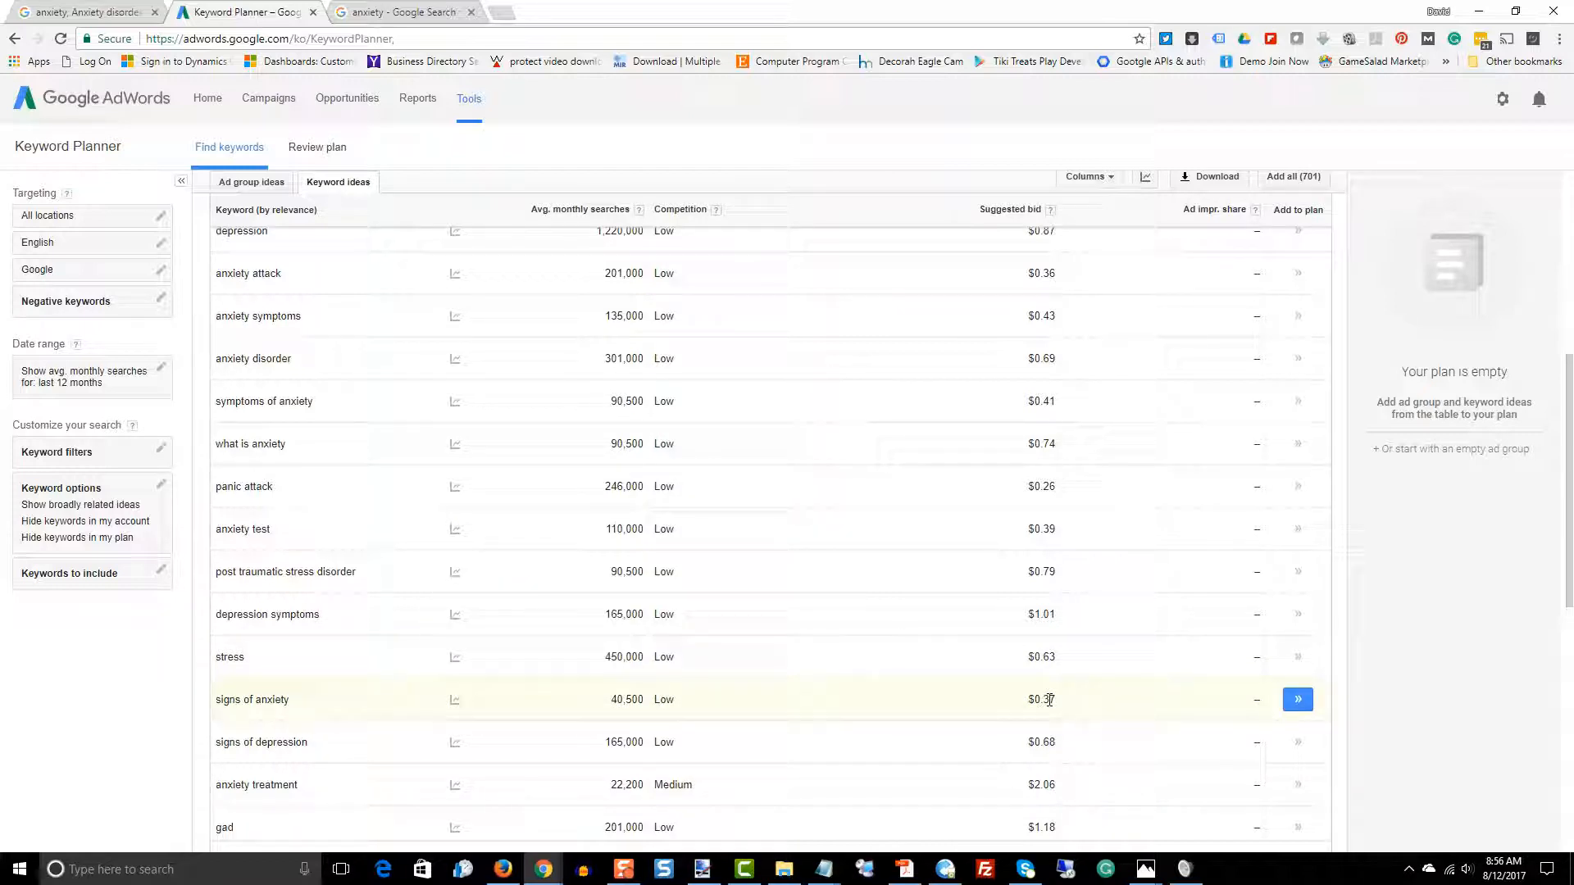
scroll(864, 700, down, 1)
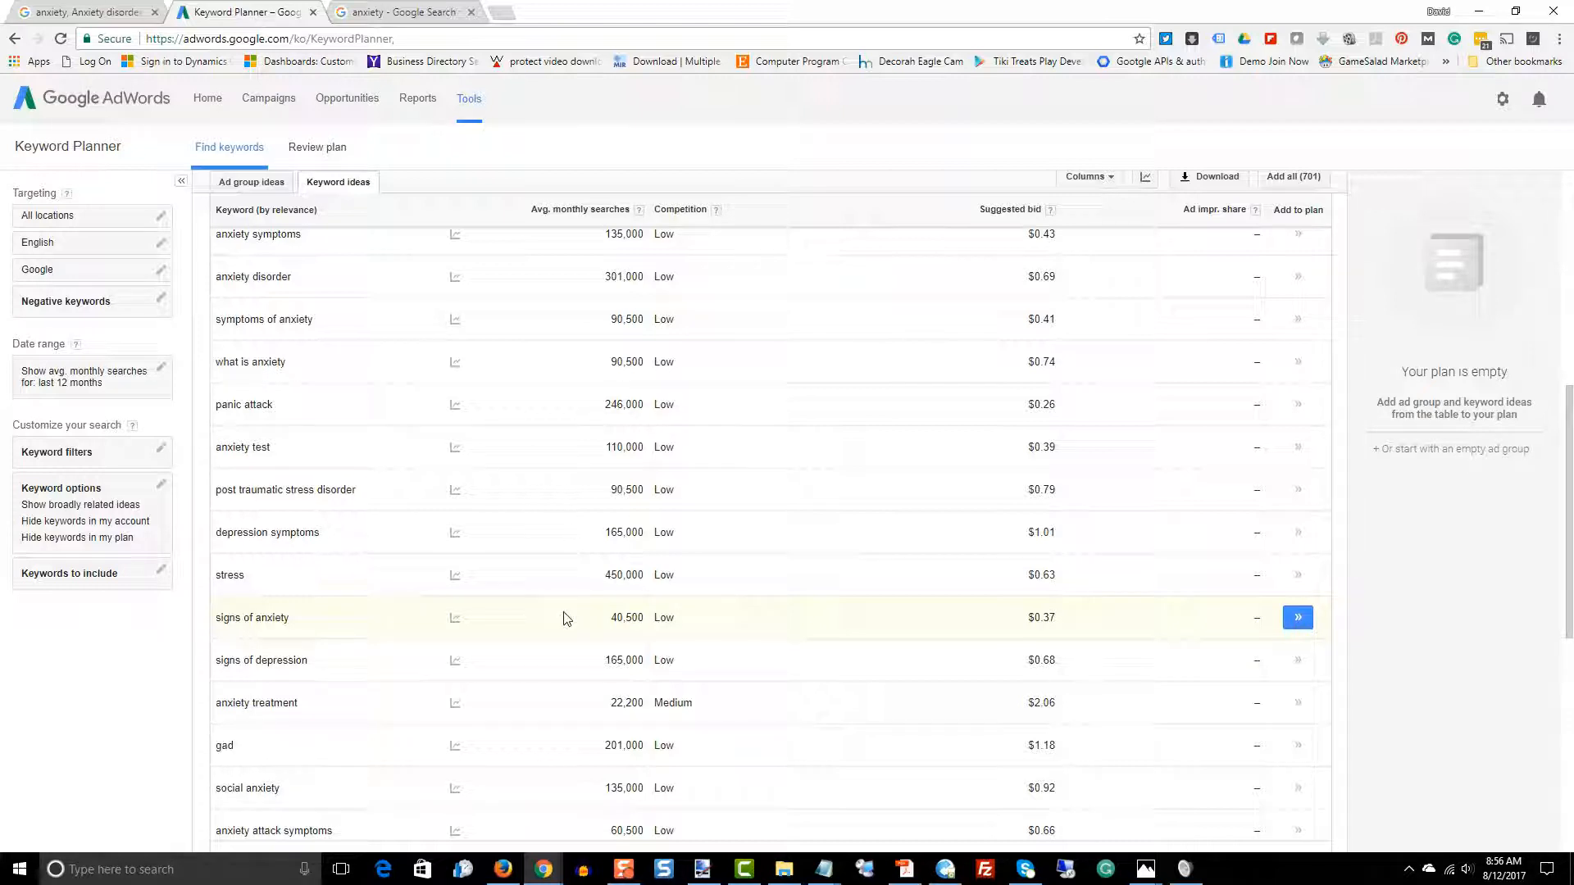
scroll(394, 610, down, 1)
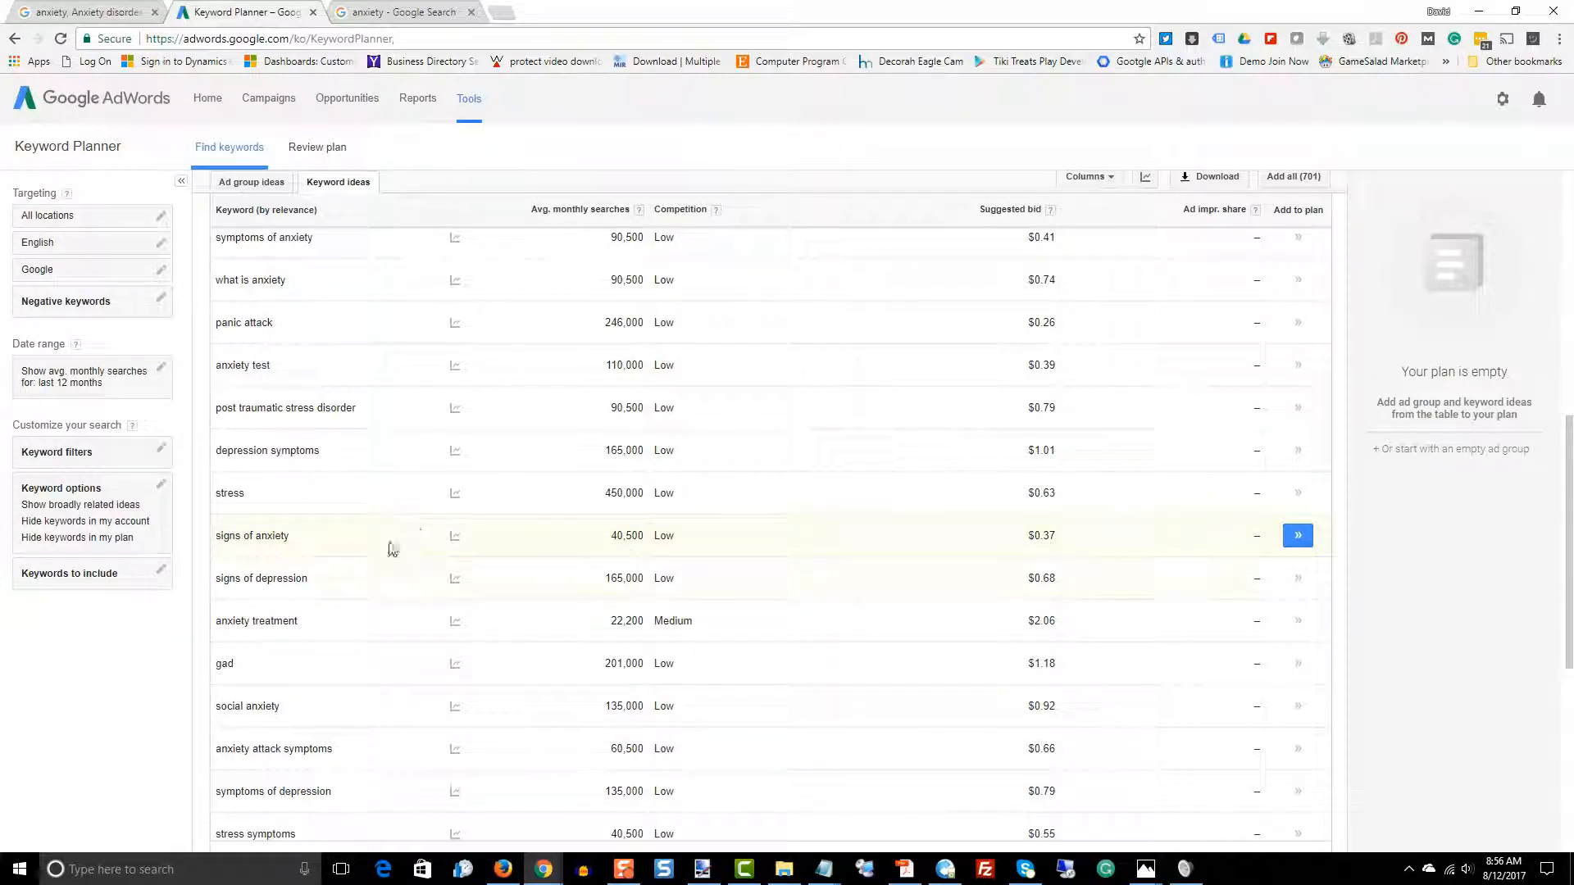
scroll(385, 573, down, 1)
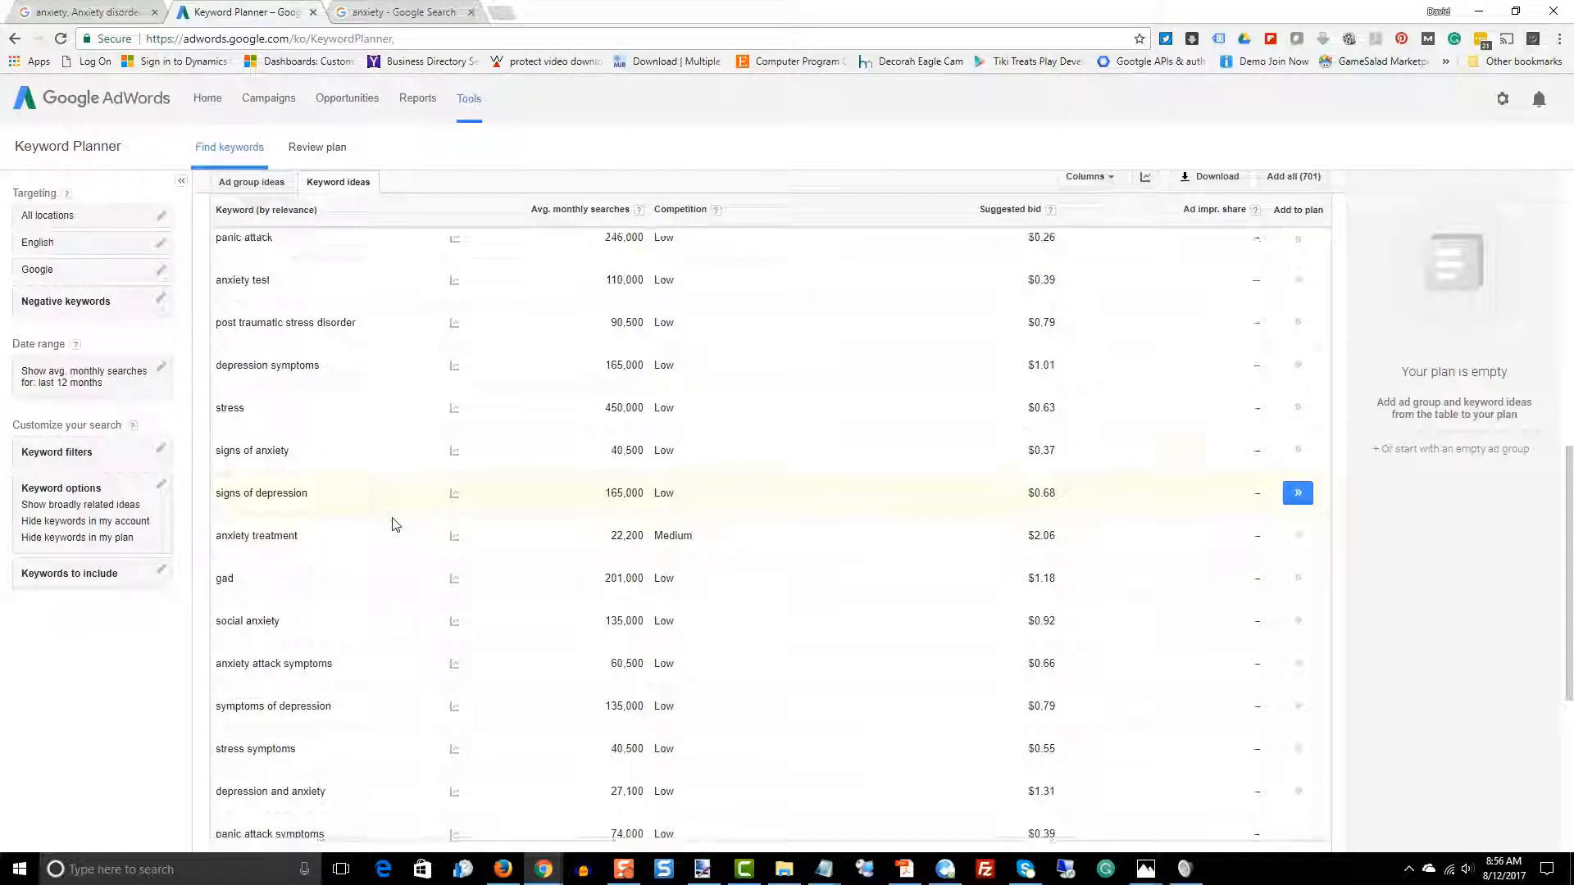
scroll(392, 520, down, 1)
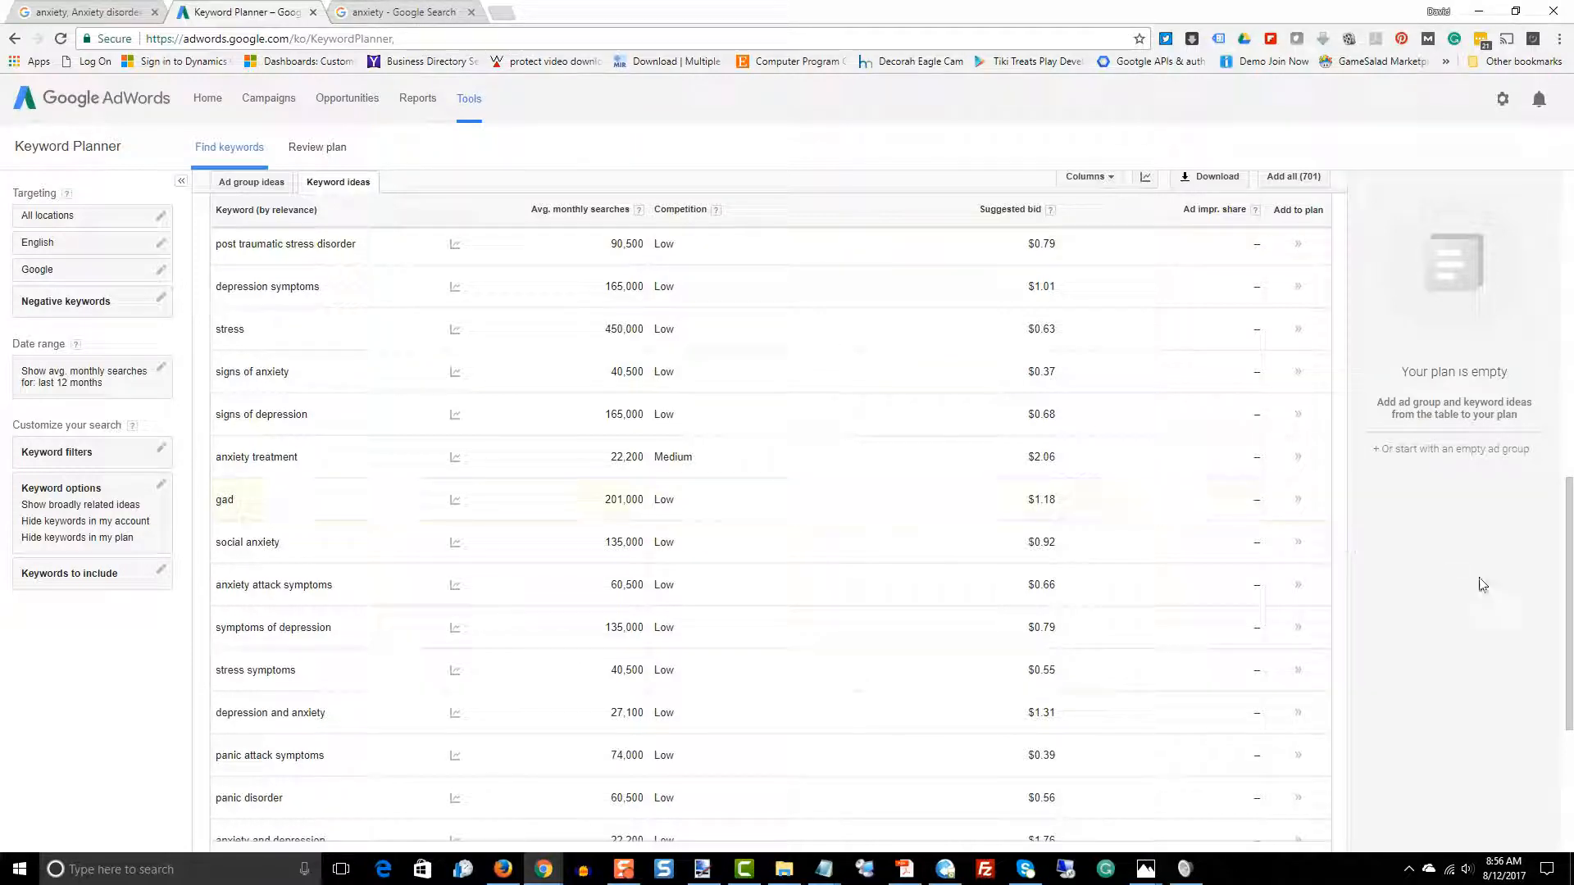
drag(1567, 591, 1567, 287)
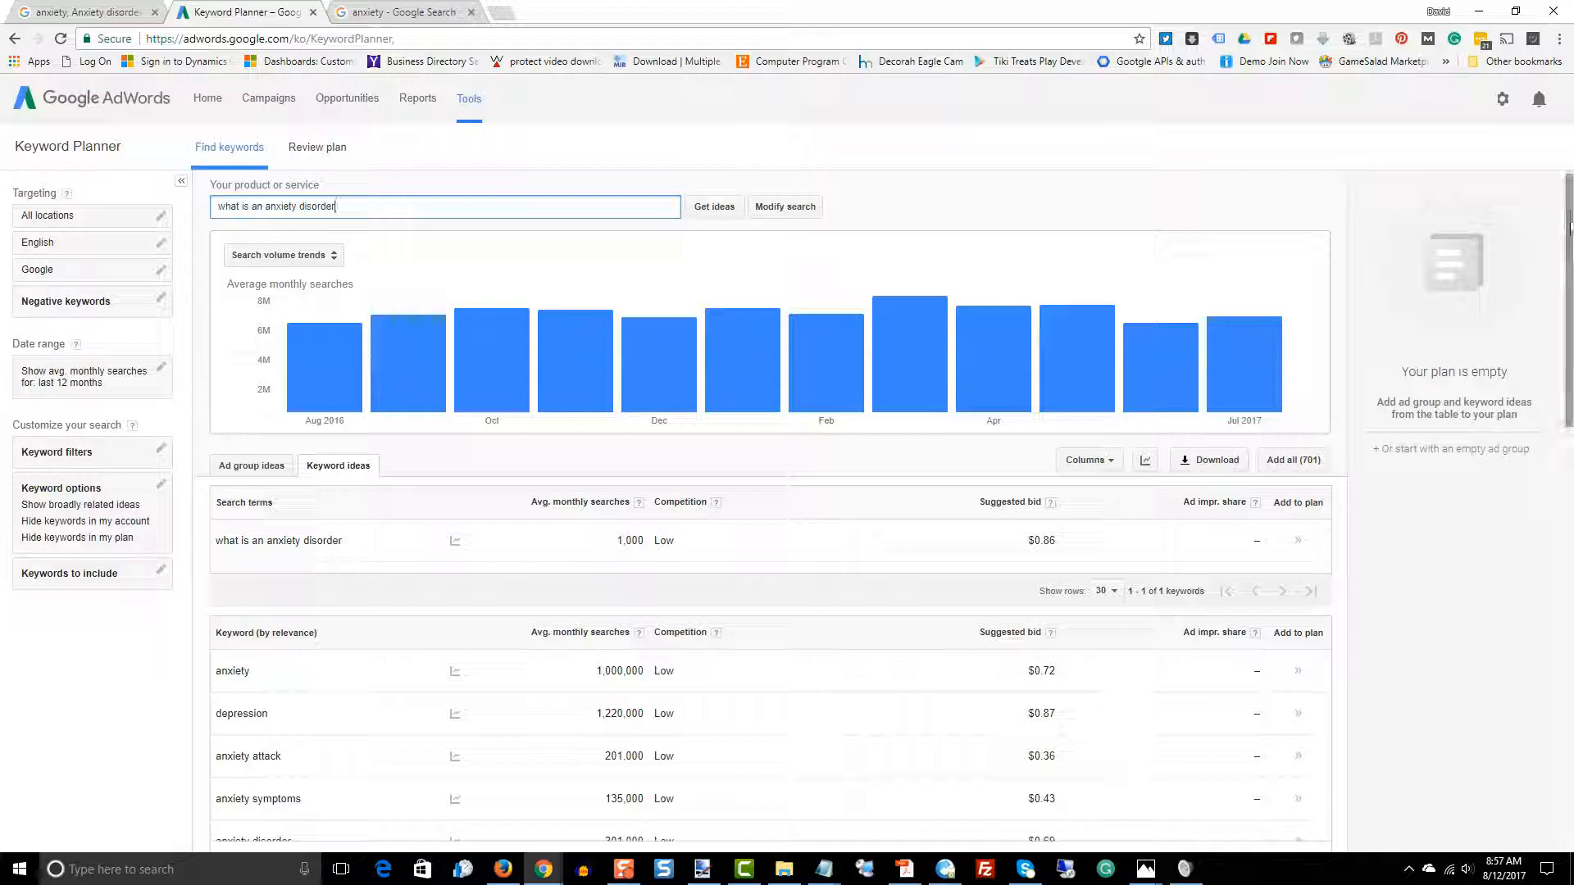
scroll(1564, 262, down, 4)
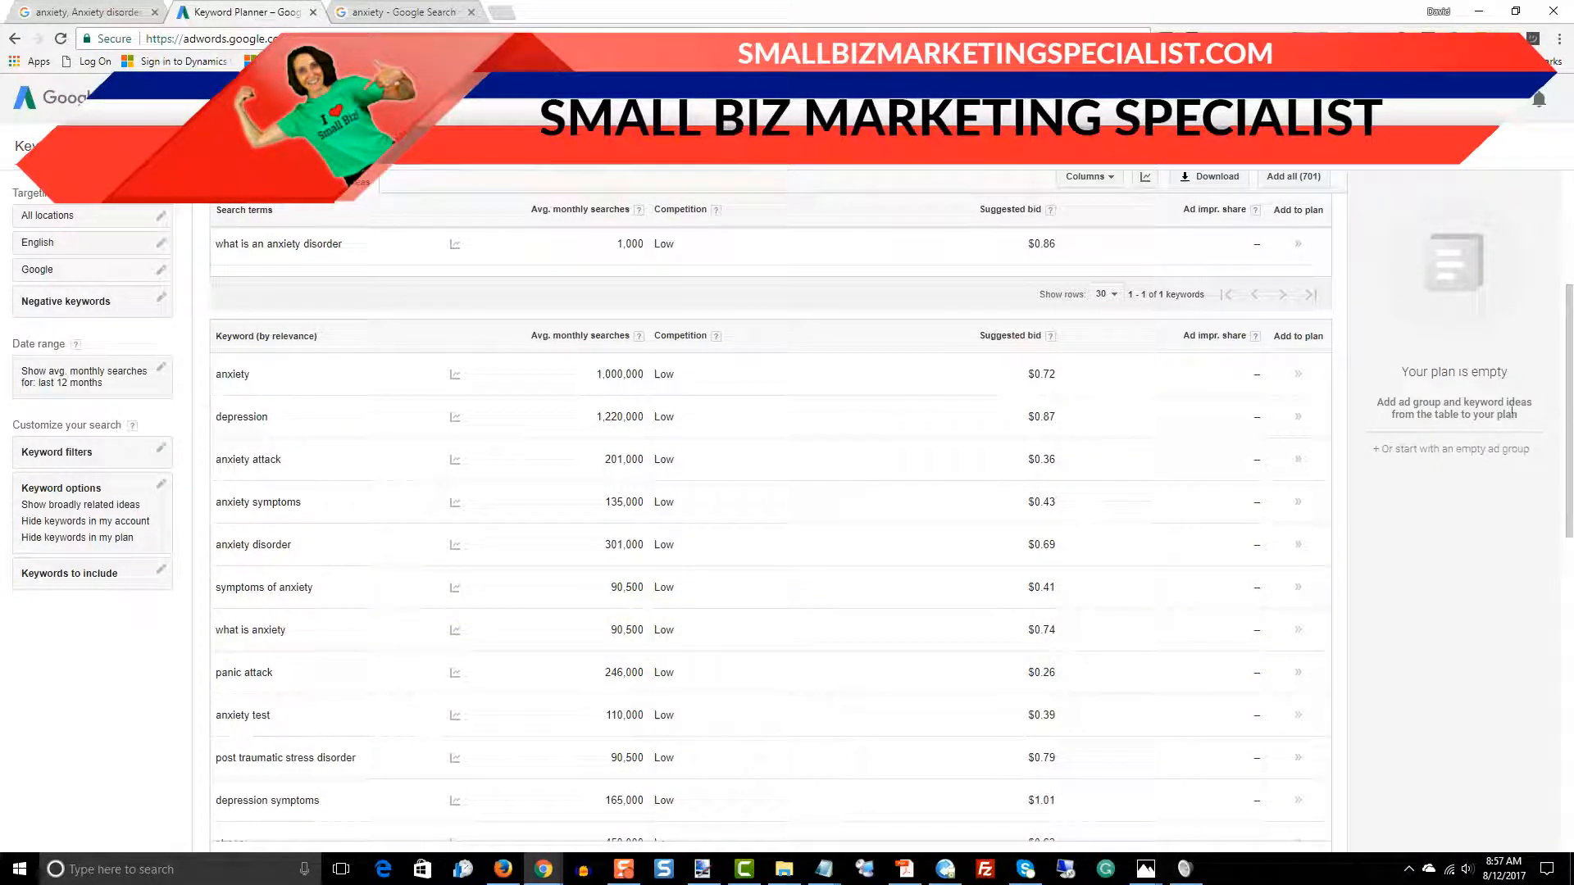
scroll(1569, 323, down, 1)
scroll(1569, 328, down, 1)
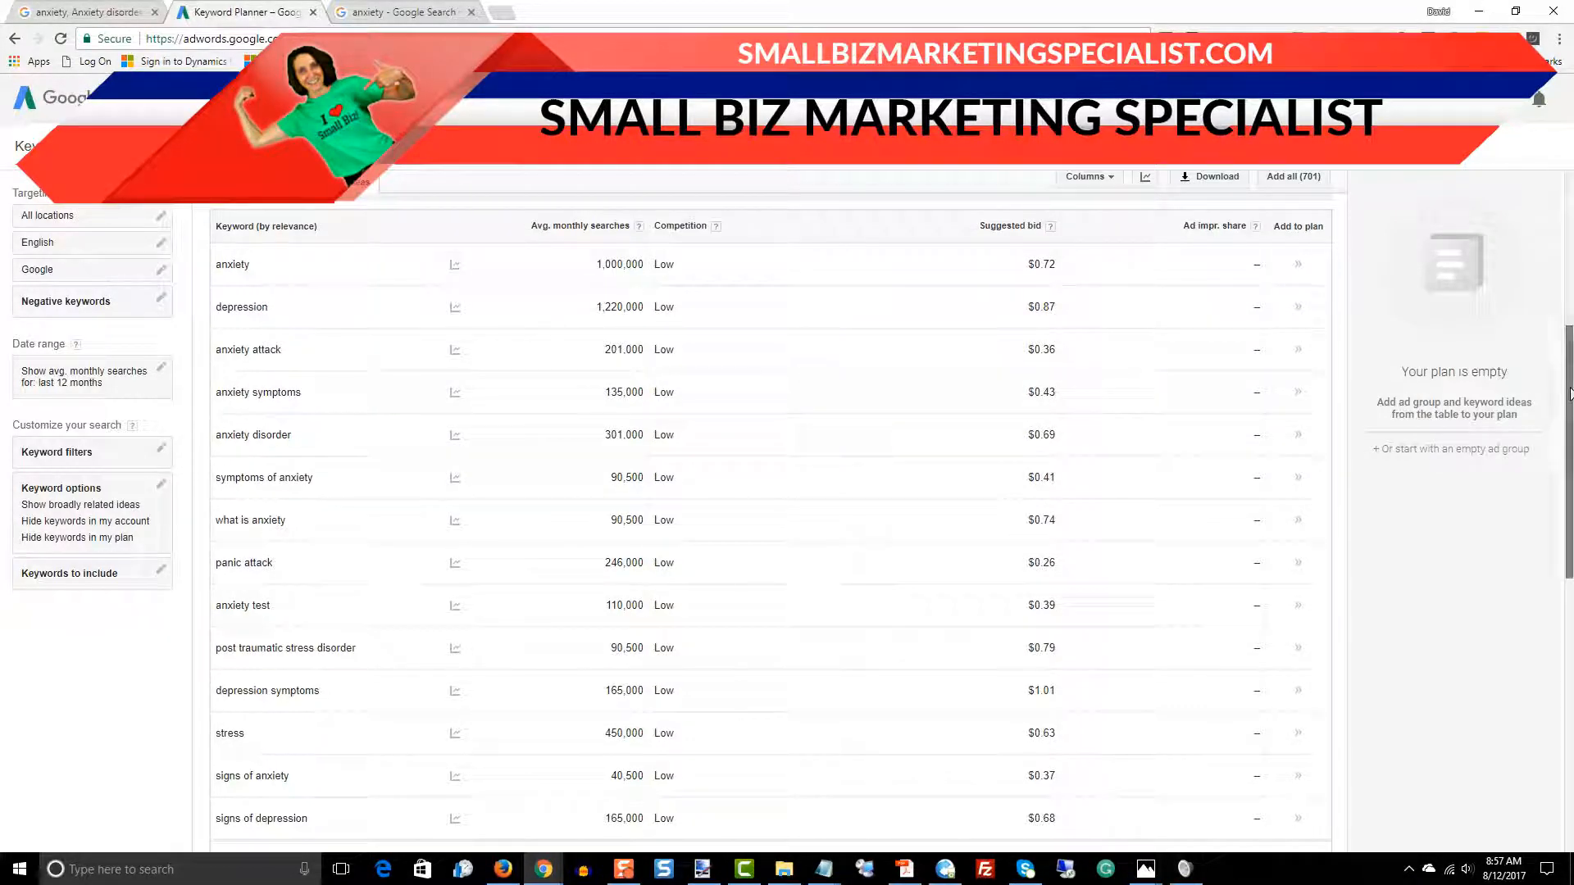
scroll(1568, 393, up, 5)
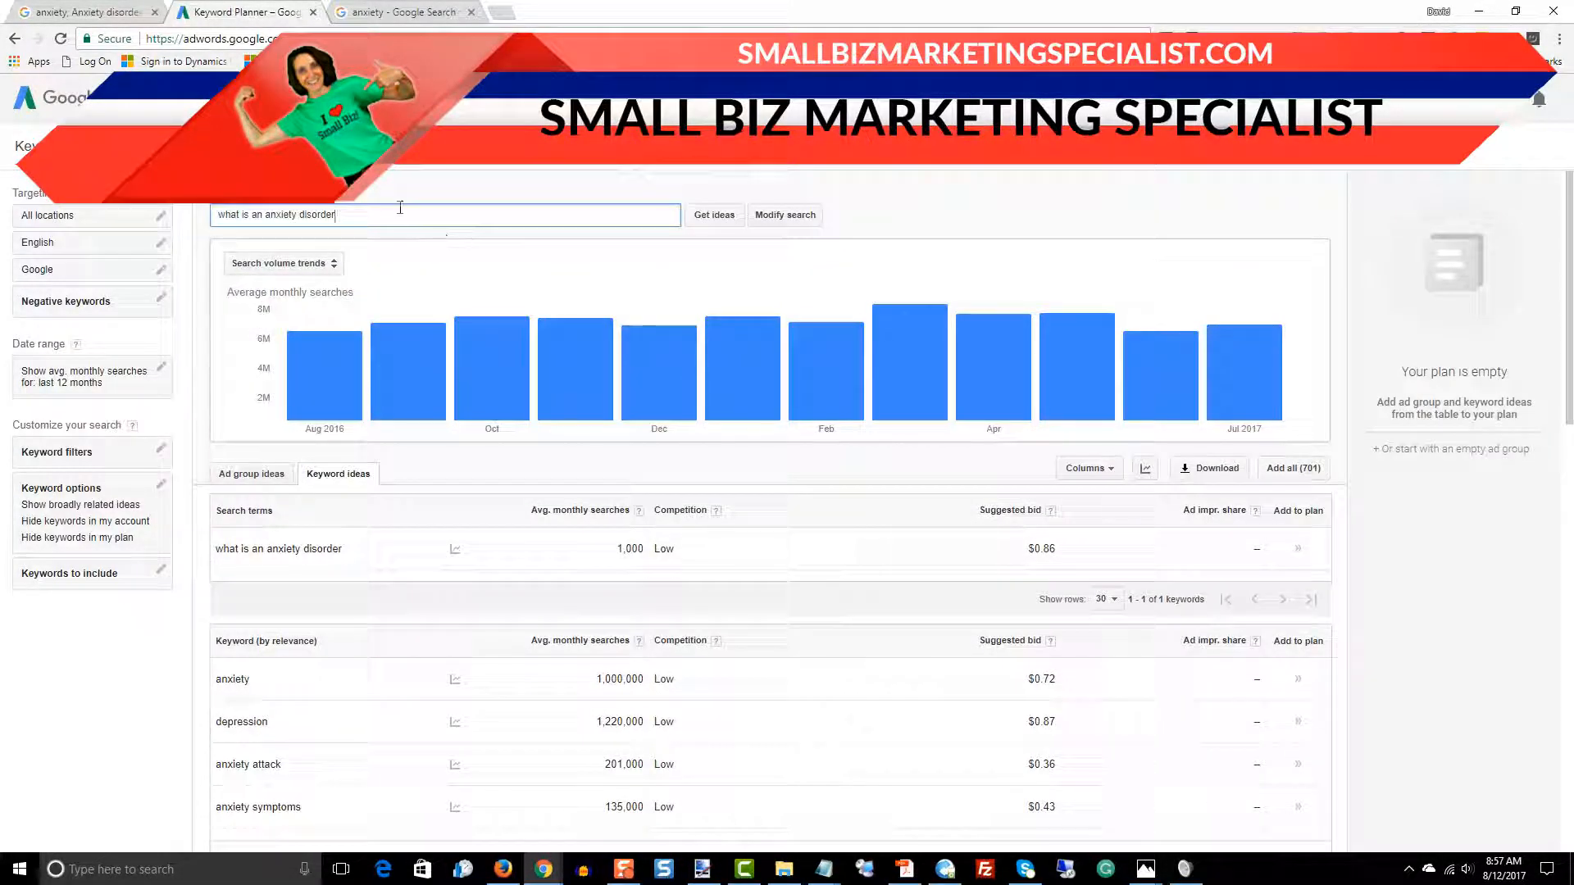